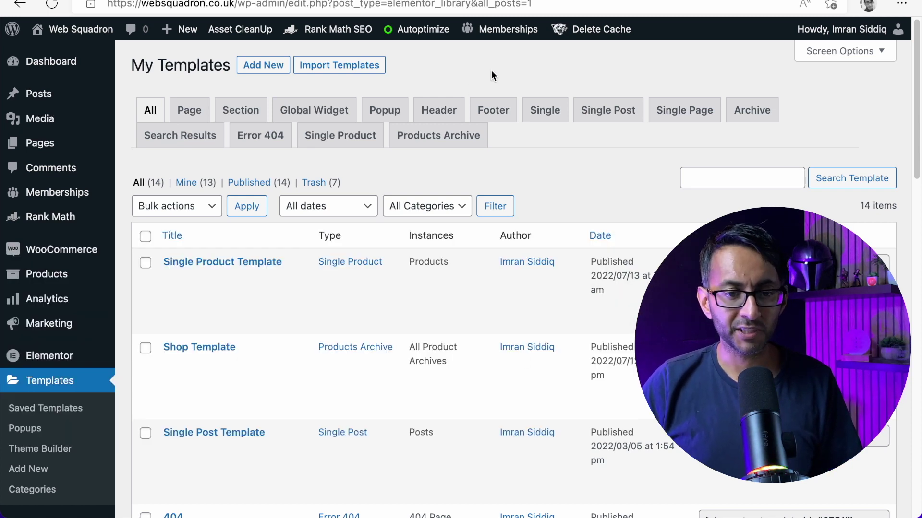
Create a Popup template named PopupOff2 and close the template library to start blank.
left_click(257, 67)
left_click(552, 268)
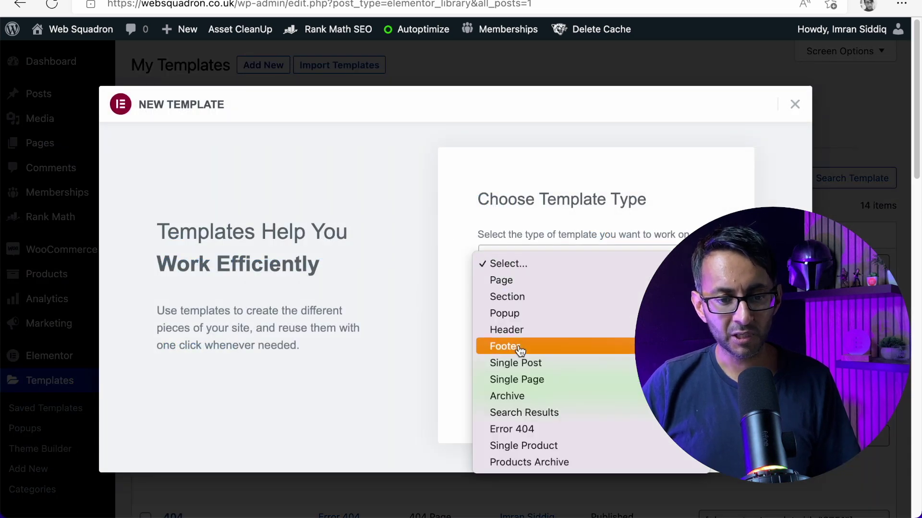
left_click(531, 314)
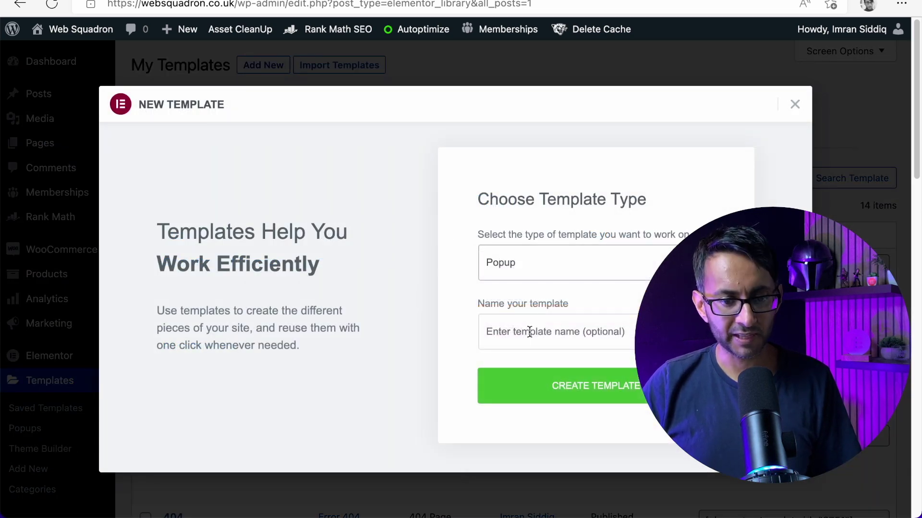
left_click(529, 333)
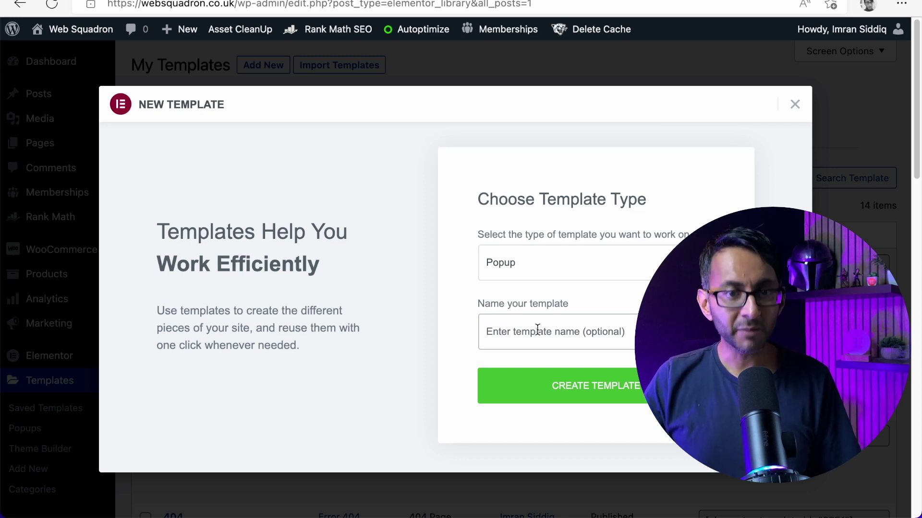
type("PopupOff2")
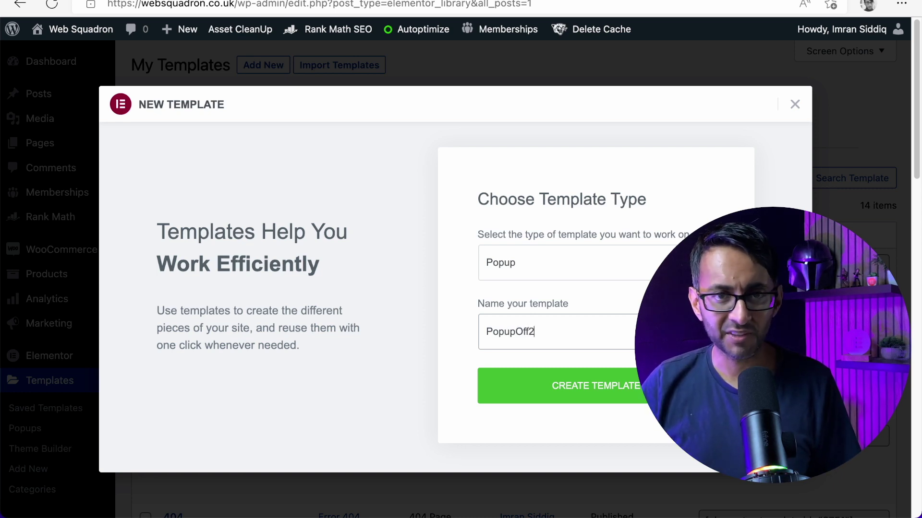
left_click(603, 398)
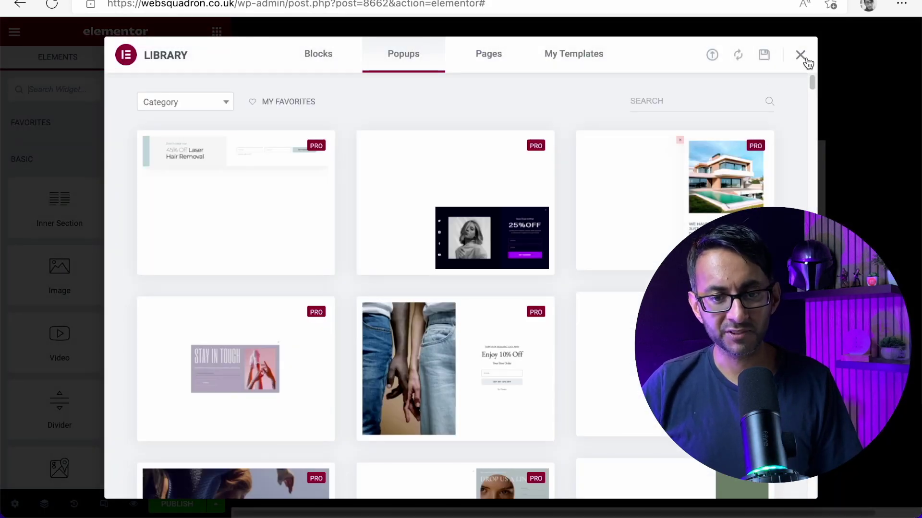
left_click(800, 54)
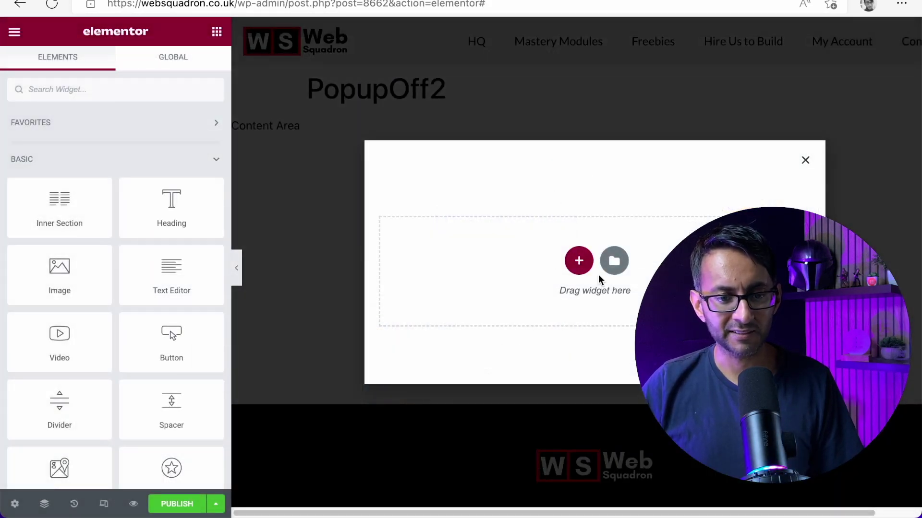
Add a two-column section to the popup and make it full width.
left_click_drag(233, 231, 157, 231)
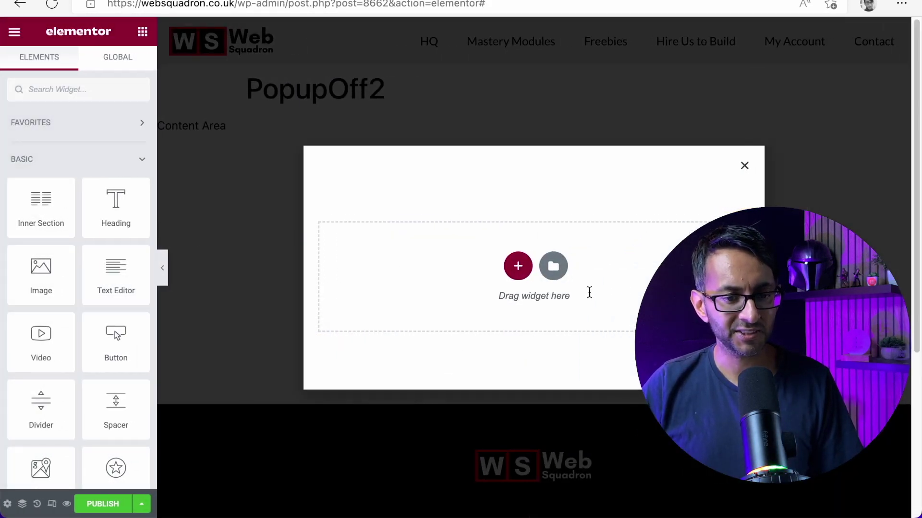
left_click(523, 267)
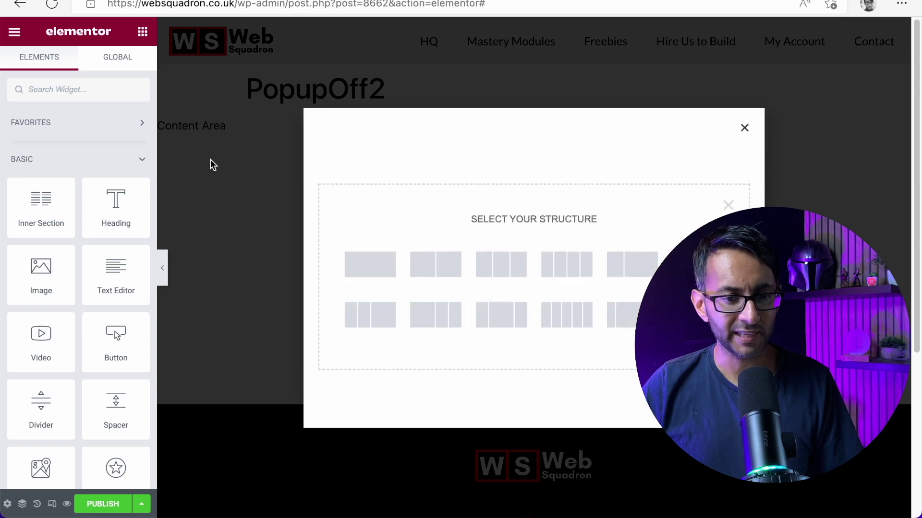
left_click(423, 275)
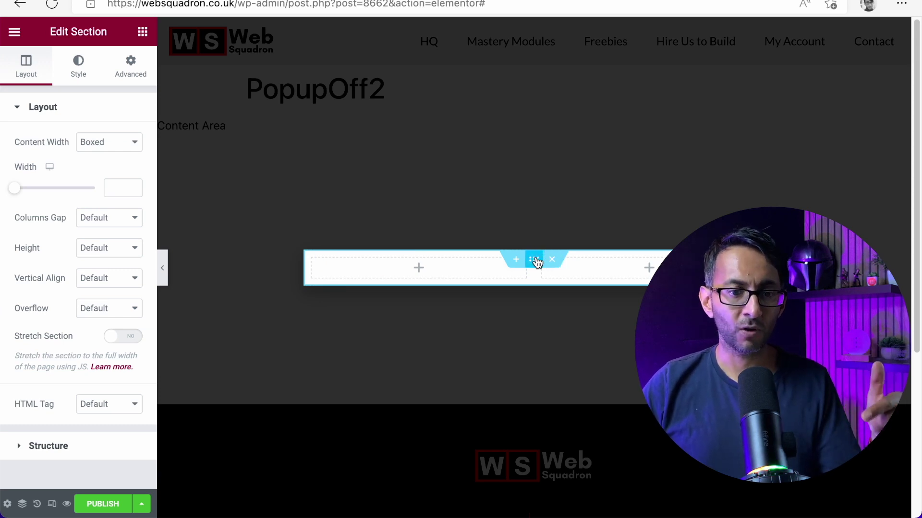
left_click(131, 145)
left_click(108, 157)
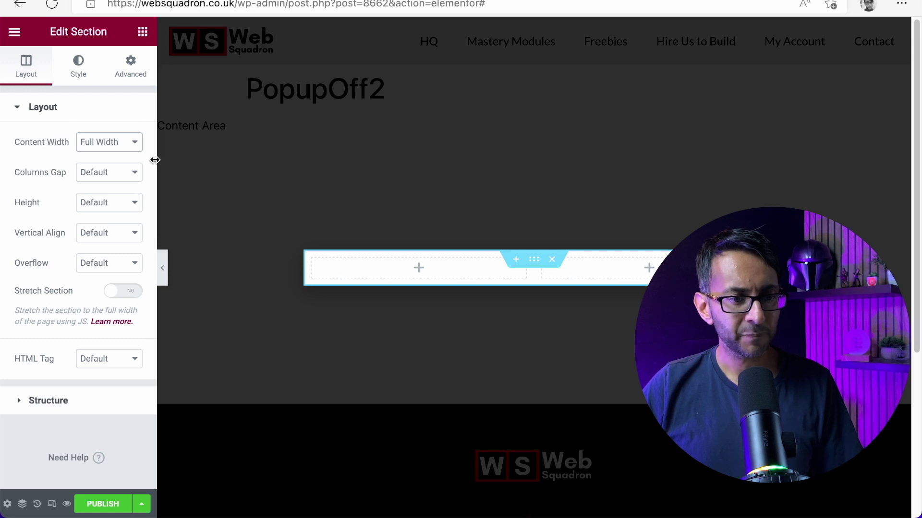
Remove the column gap and give the section a 100 VH minimum height.
left_click_drag(156, 161, 244, 163)
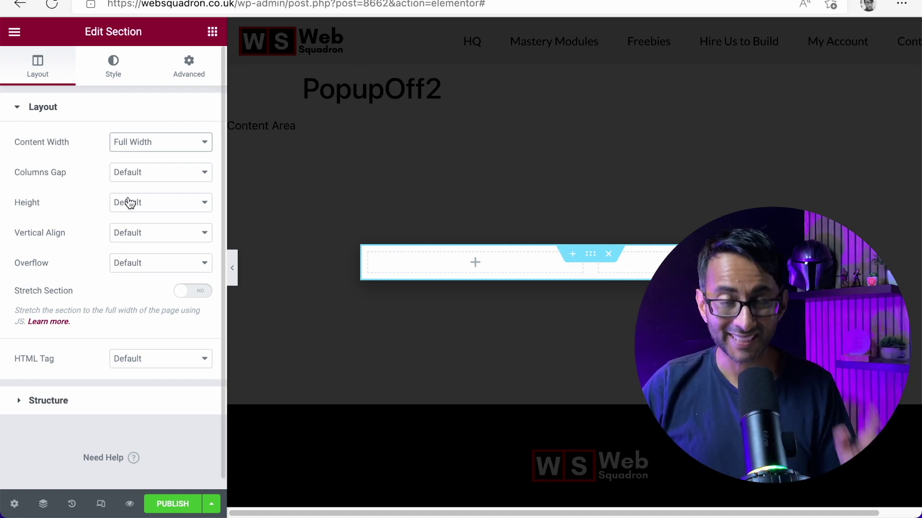
left_click(149, 183)
left_click(144, 187)
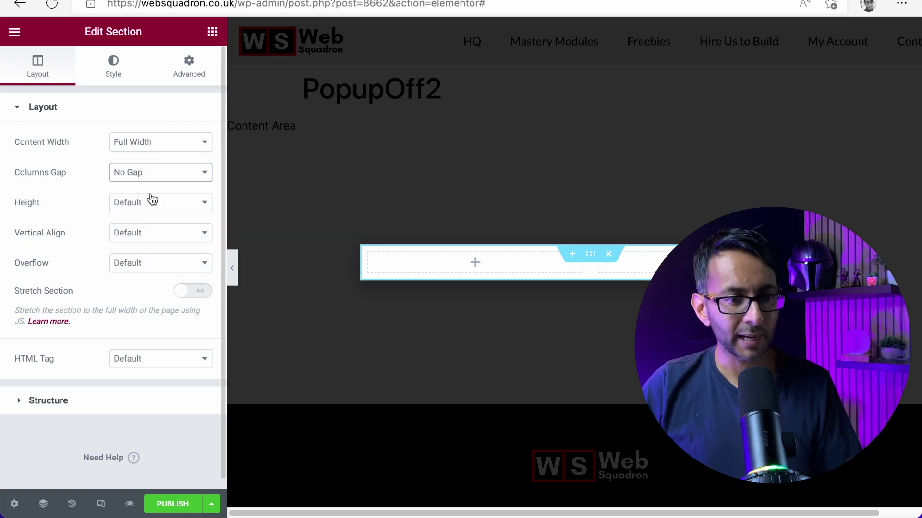
left_click(153, 206)
left_click(154, 234)
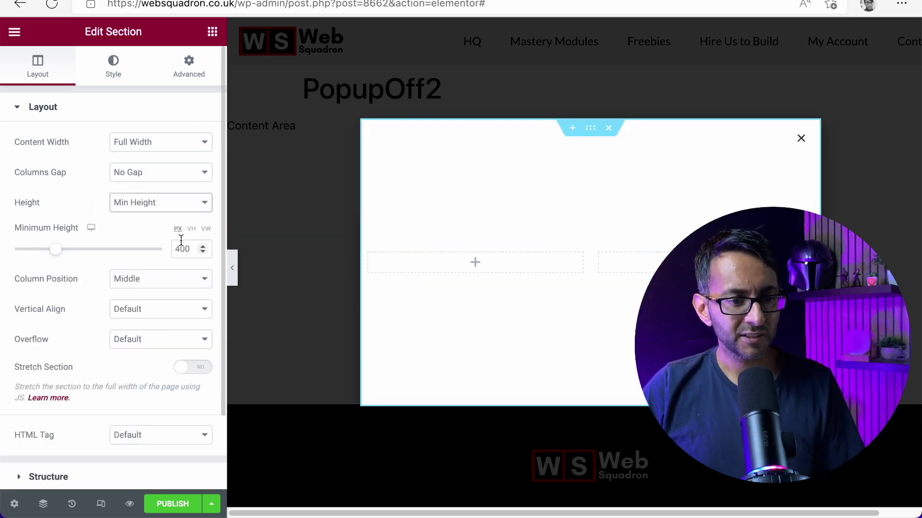
left_click(192, 230)
left_click_drag(190, 248, 147, 247)
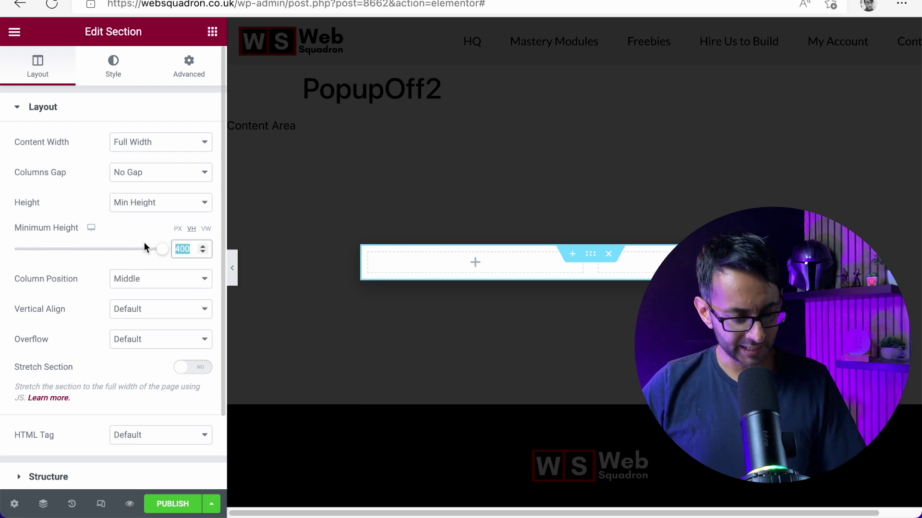
type("100")
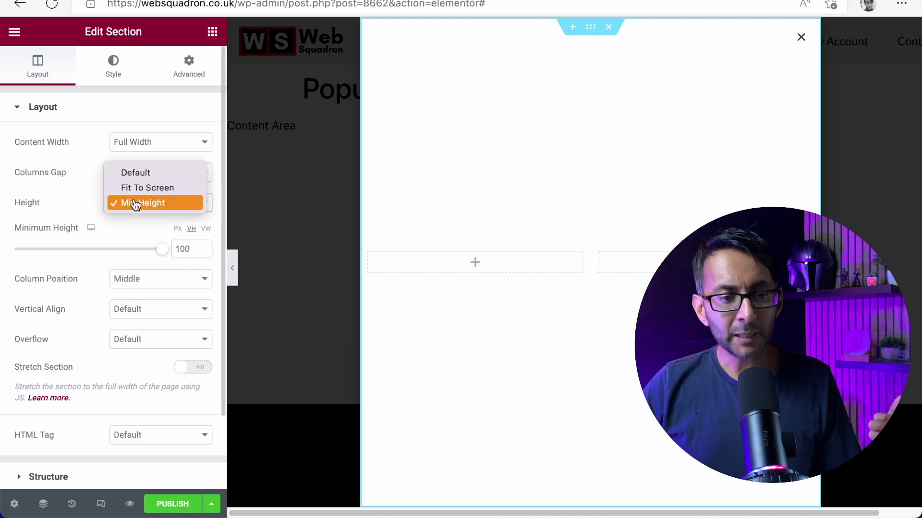
left_click(116, 210)
left_click(63, 210)
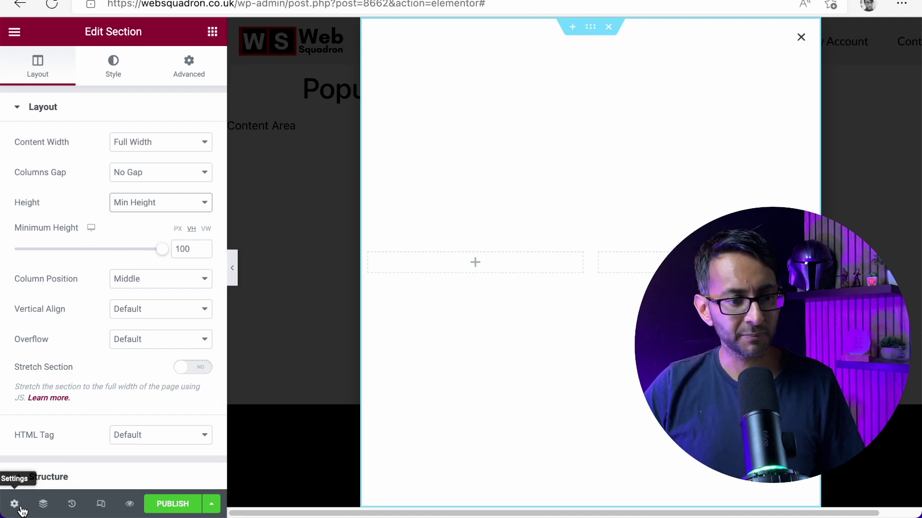
In Popup Settings, set the popup width to 100 VW.
left_click(15, 506)
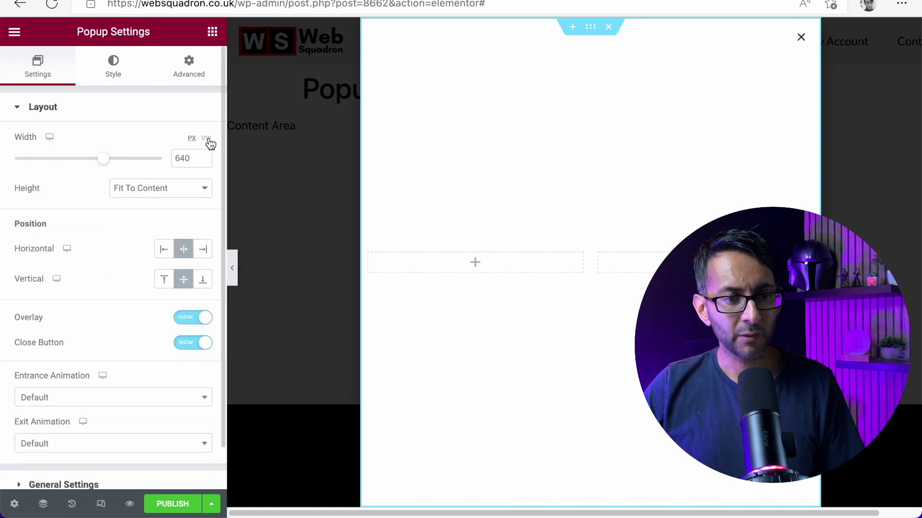
left_click(206, 138)
double_click(190, 160)
type("100")
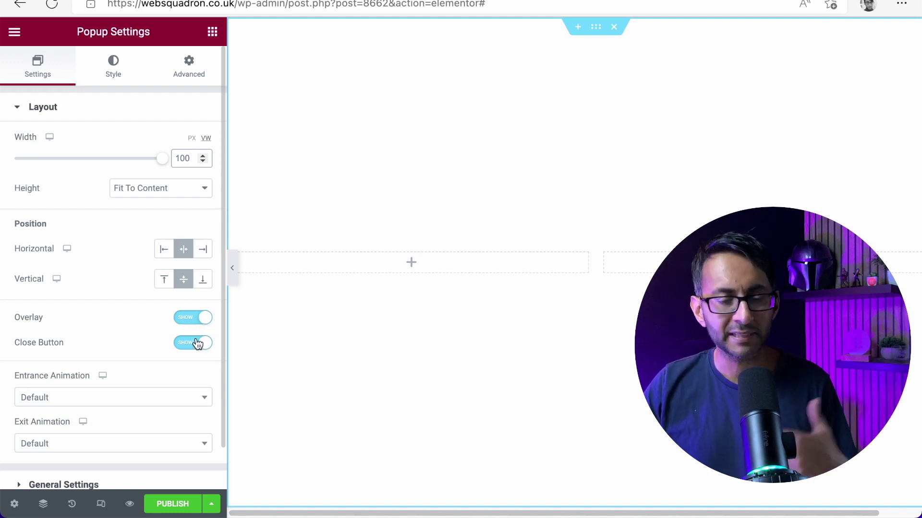
left_click(140, 396)
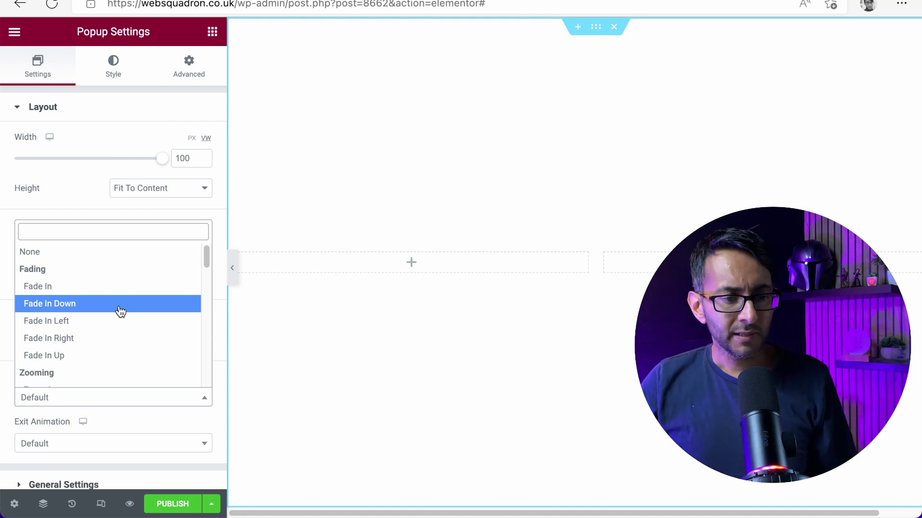
Set entrance animation Fade In, exit animation Fade Out, and duration 0.7 seconds.
left_click(94, 287)
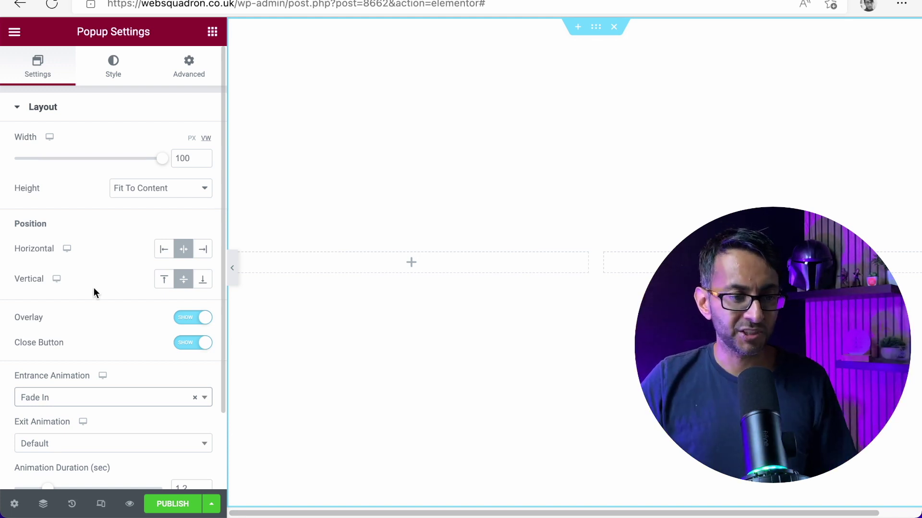
scroll(94, 307, "down", 2)
left_click(85, 353)
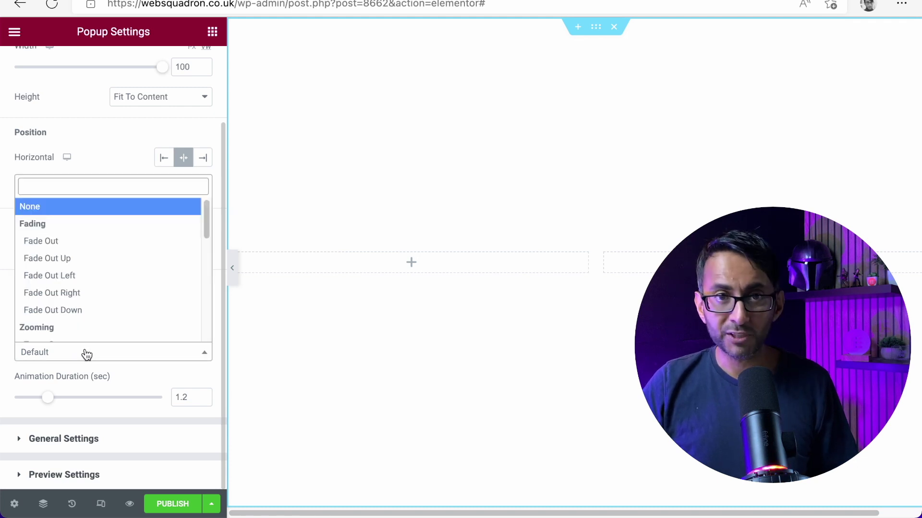
left_click(65, 242)
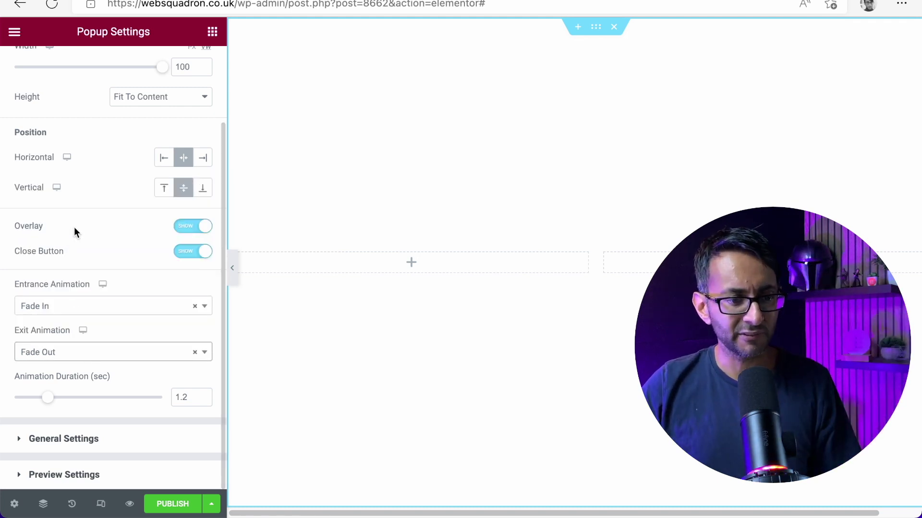
double_click(183, 405)
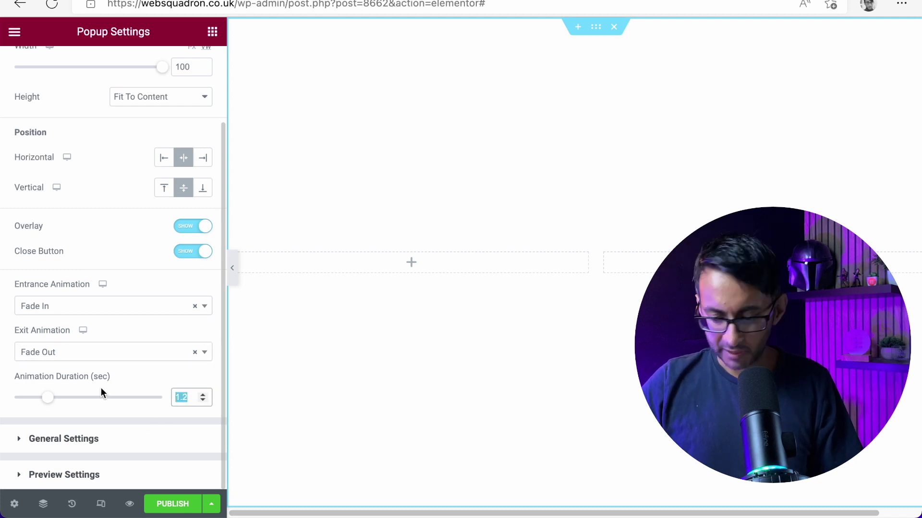
type("0.8")
key("BackSpace")
type("7")
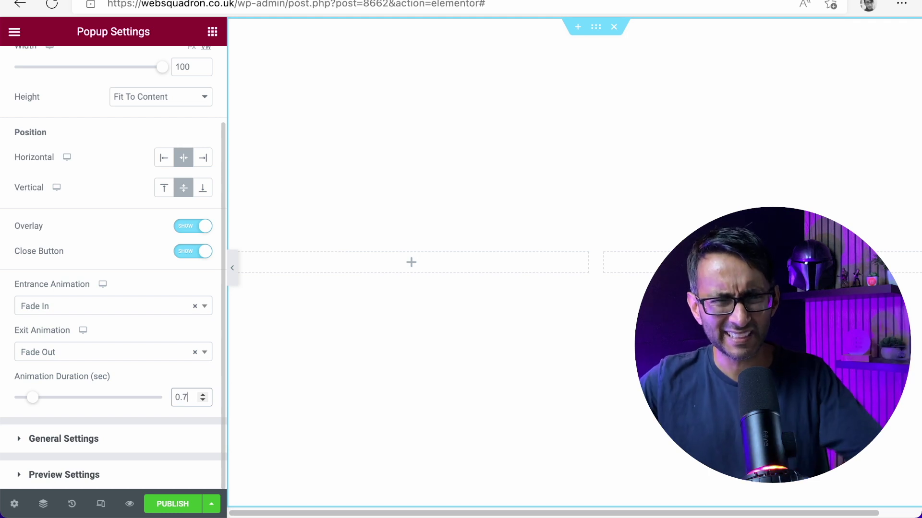
scroll(103, 188, "up", 3)
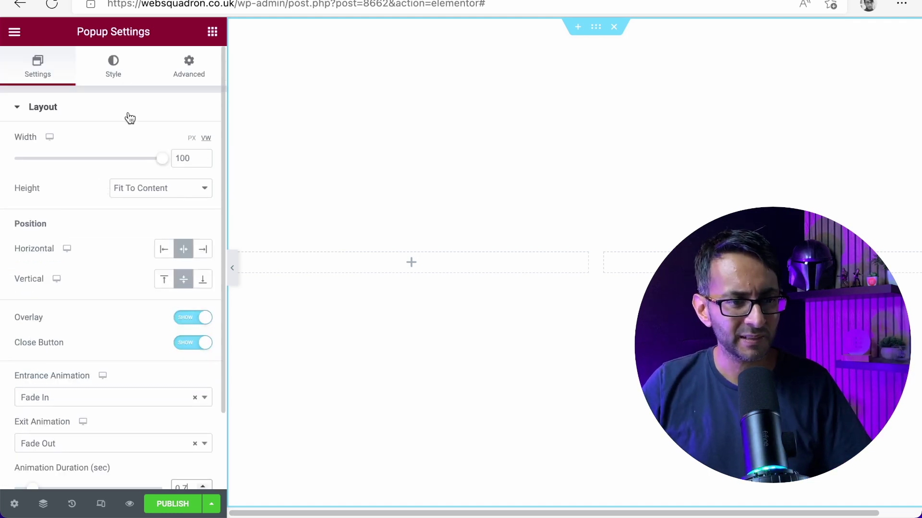
In the popup's Style settings, make the overlay colour slightly more transparent.
left_click(119, 69)
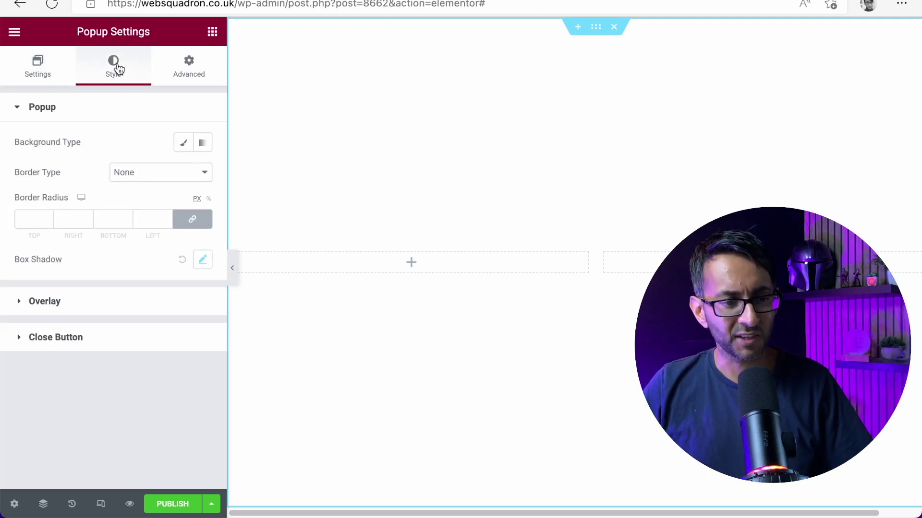
left_click(45, 301)
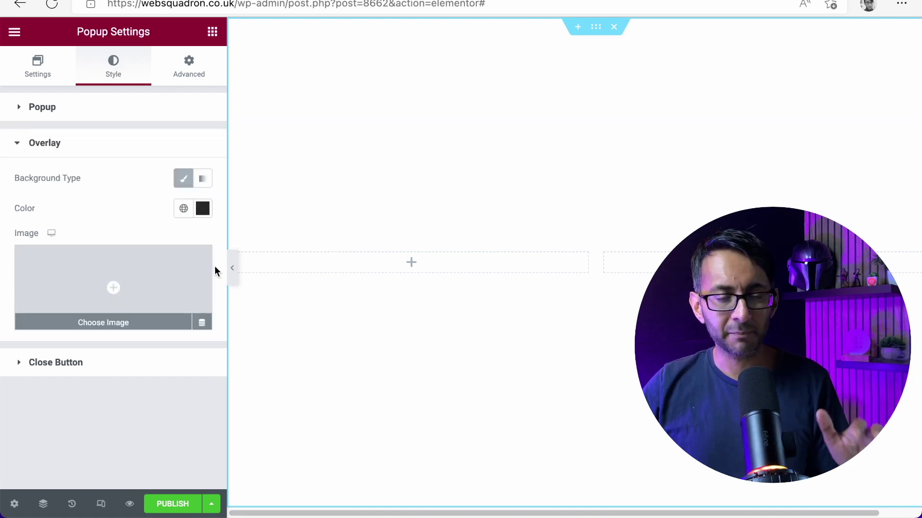
left_click(202, 208)
left_click_drag(168, 408, 163, 408)
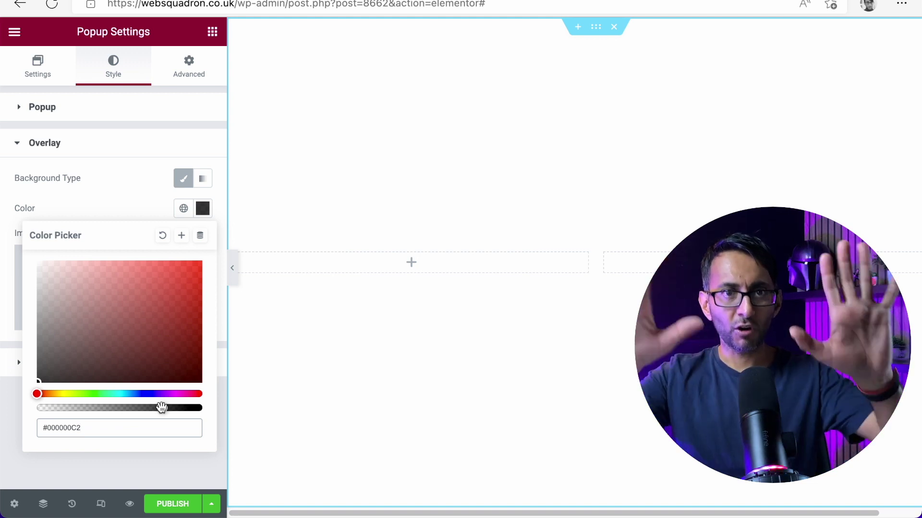
left_click(110, 207)
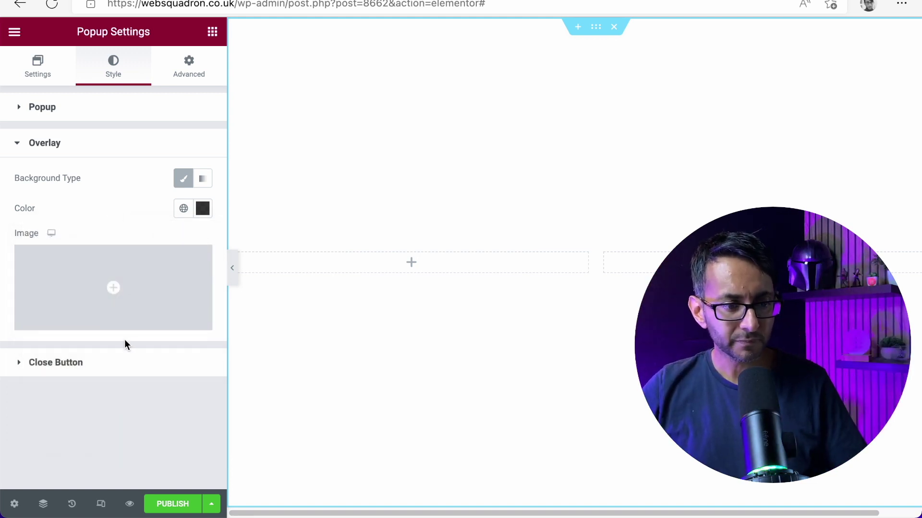
Make the close X the black global colour New Item #3, horizontal position 1.2.
left_click(36, 365)
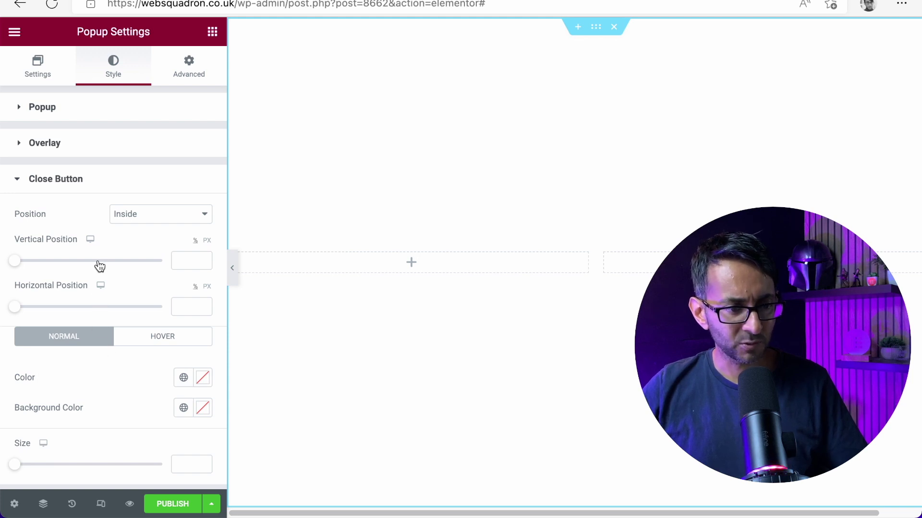
left_click(183, 377)
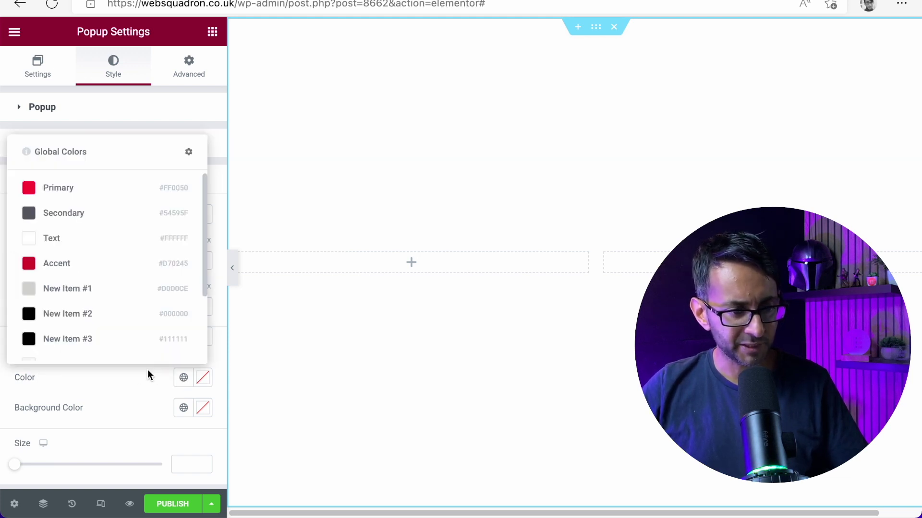
left_click(89, 341)
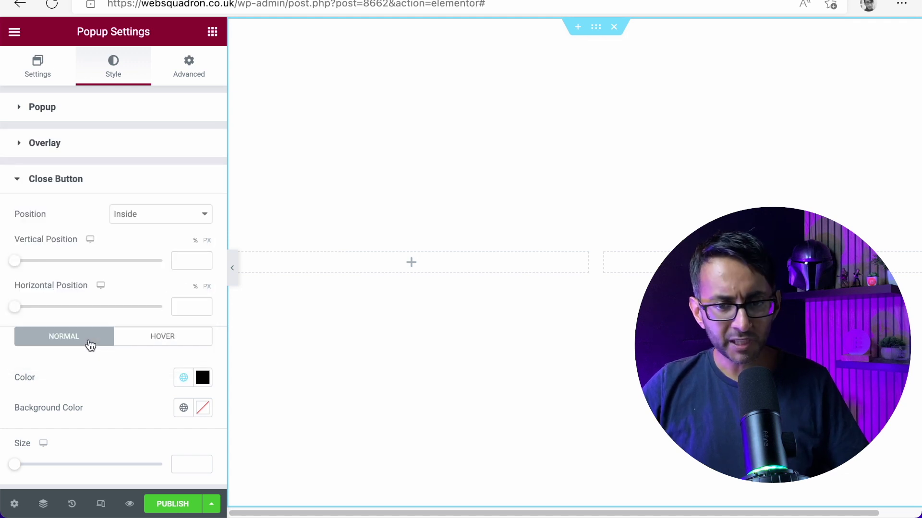
left_click_drag(228, 316, 195, 315)
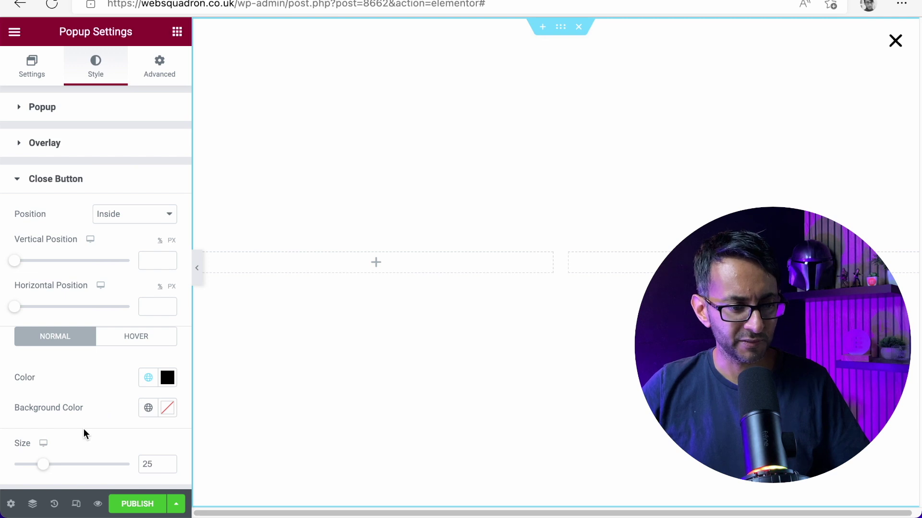
left_click_drag(14, 307, 20, 312)
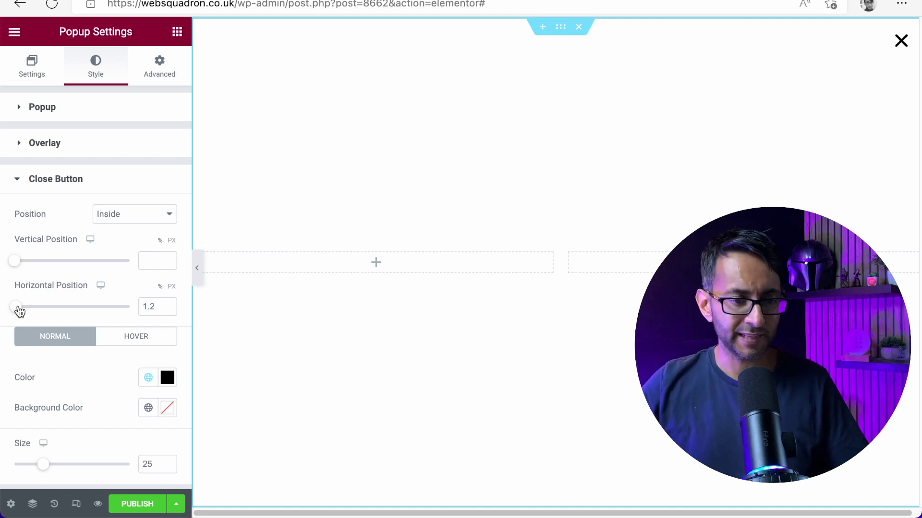
Drag a Heading widget into the popup's left column, undoing and then redoing it.
left_click(206, 258)
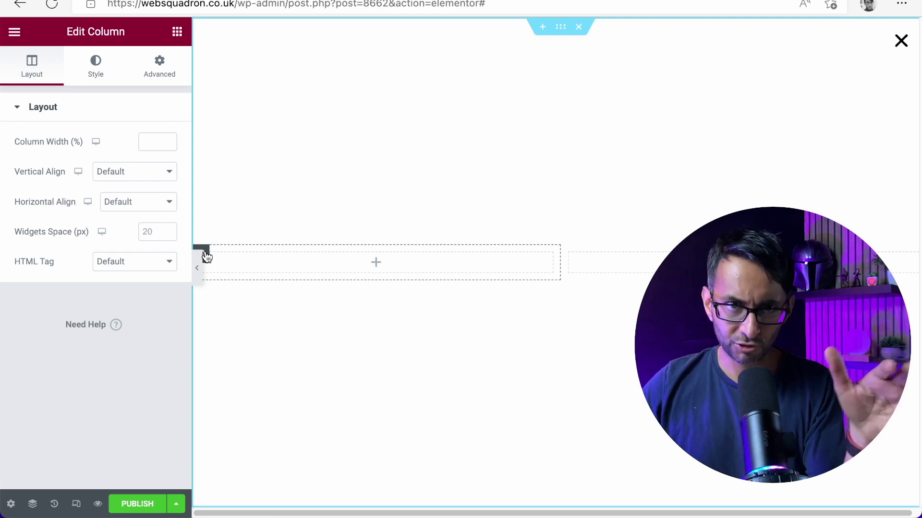
left_click(177, 31)
left_click_drag(120, 212, 360, 257)
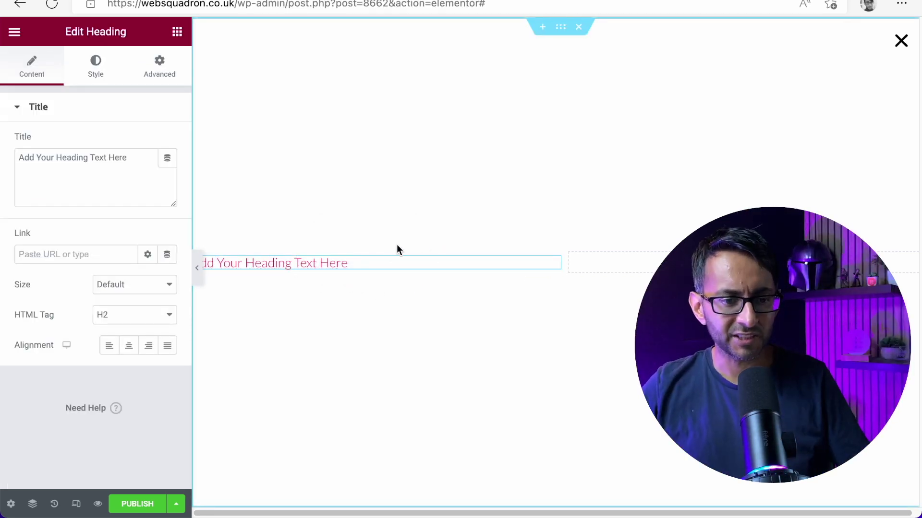
key("ctrl+z")
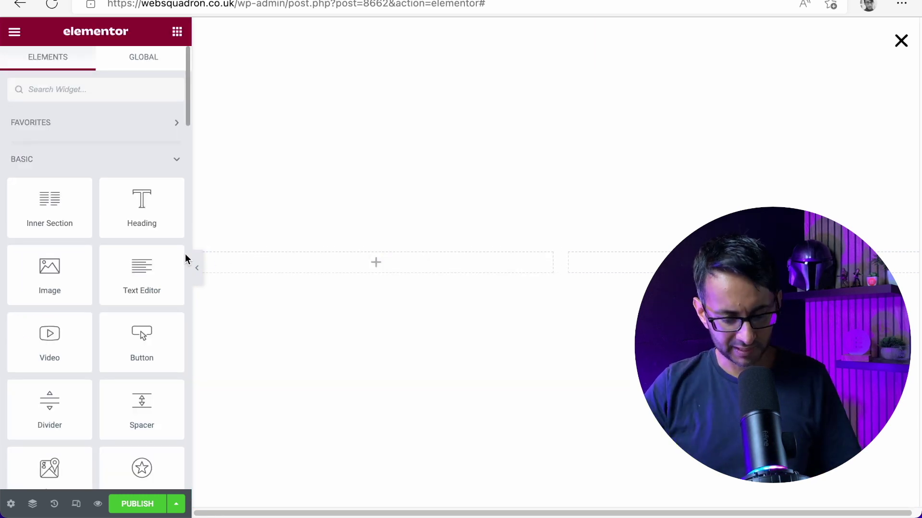
key("ctrl+shift+z")
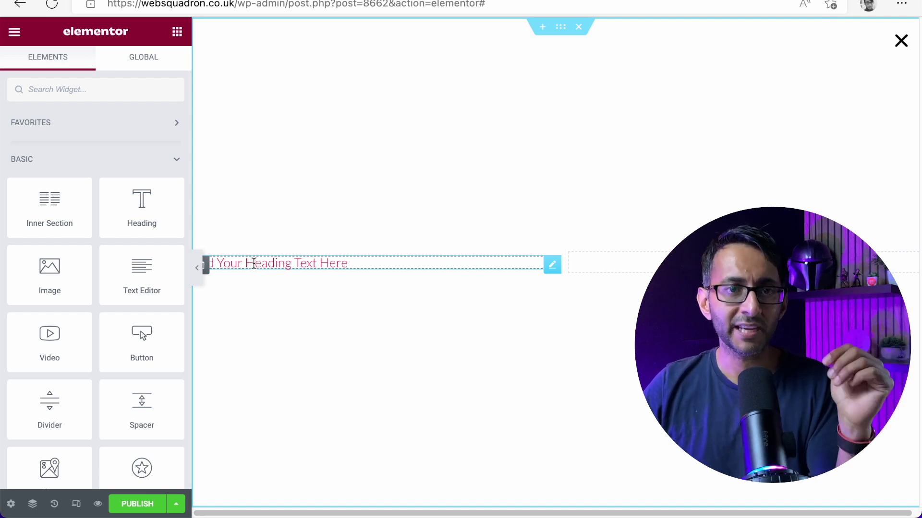
Give the left column the custom CSS rule div {height: 100vh} and select its Nav Menu.
left_click(207, 270)
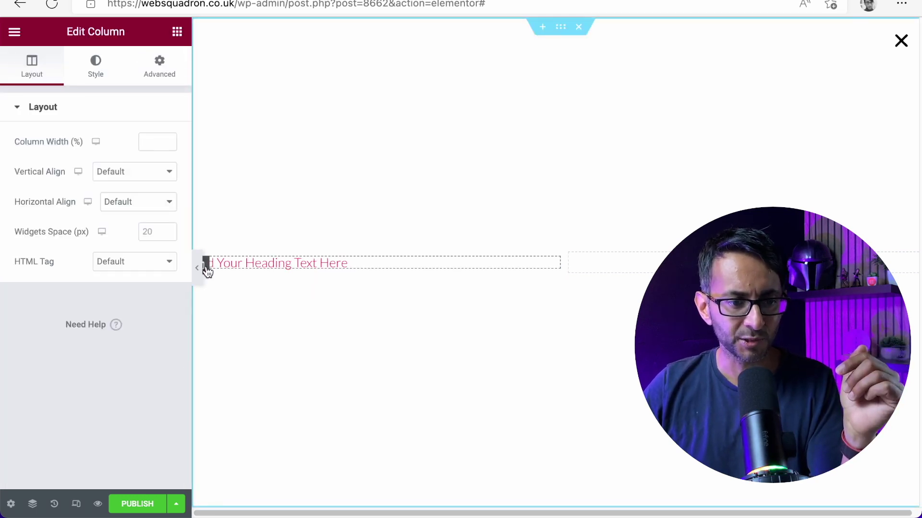
left_click(159, 64)
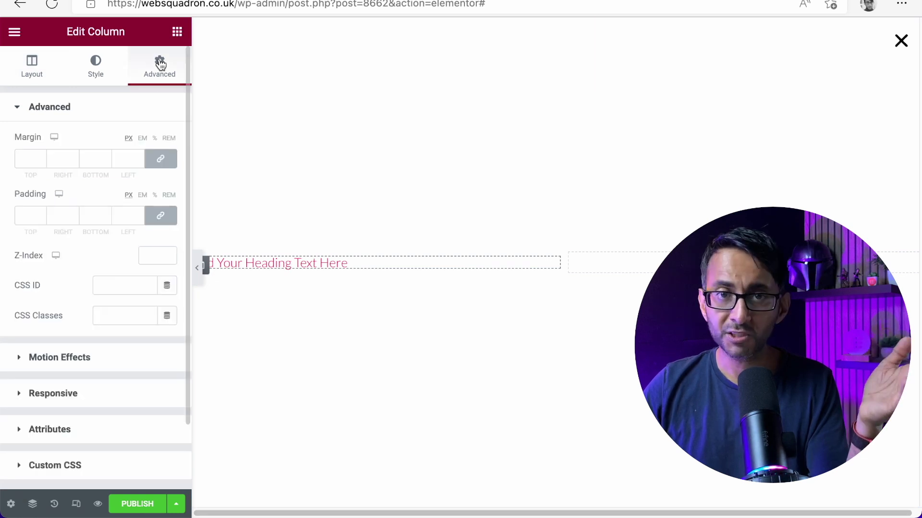
scroll(138, 333, "down", 2)
left_click(99, 394)
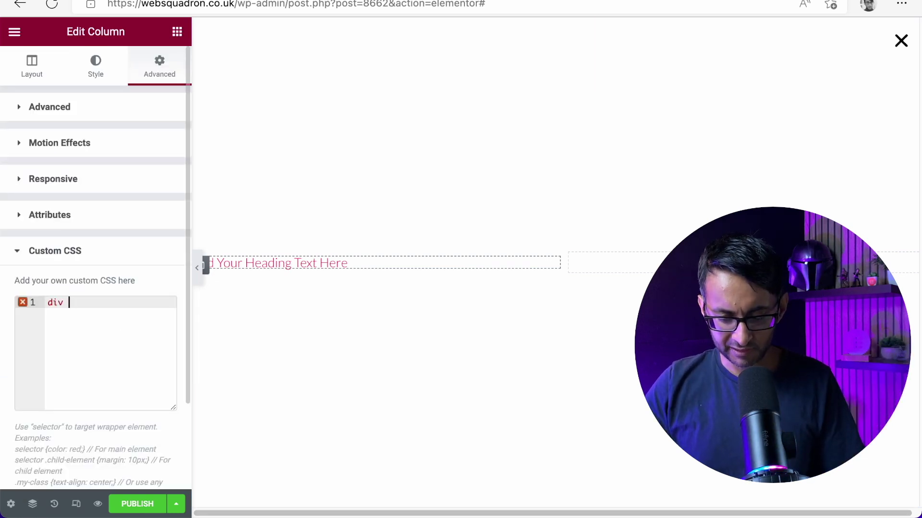
type("div {")
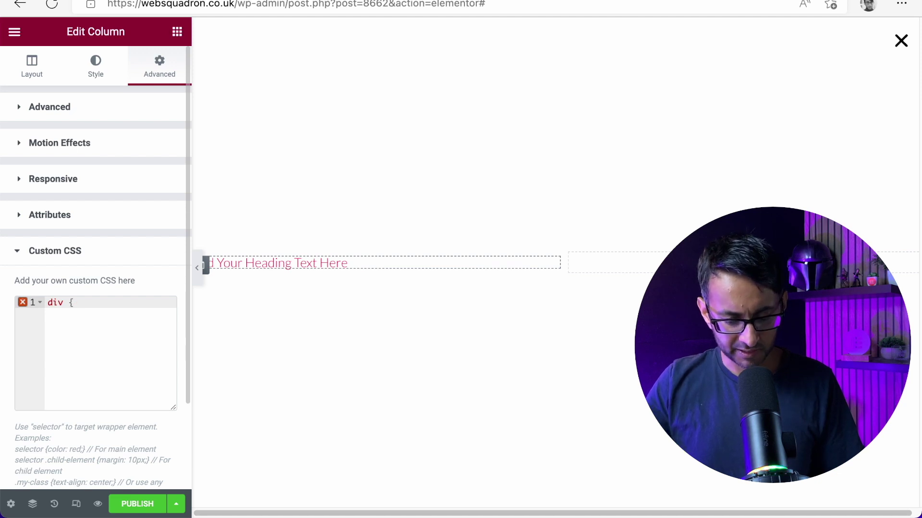
type("height:")
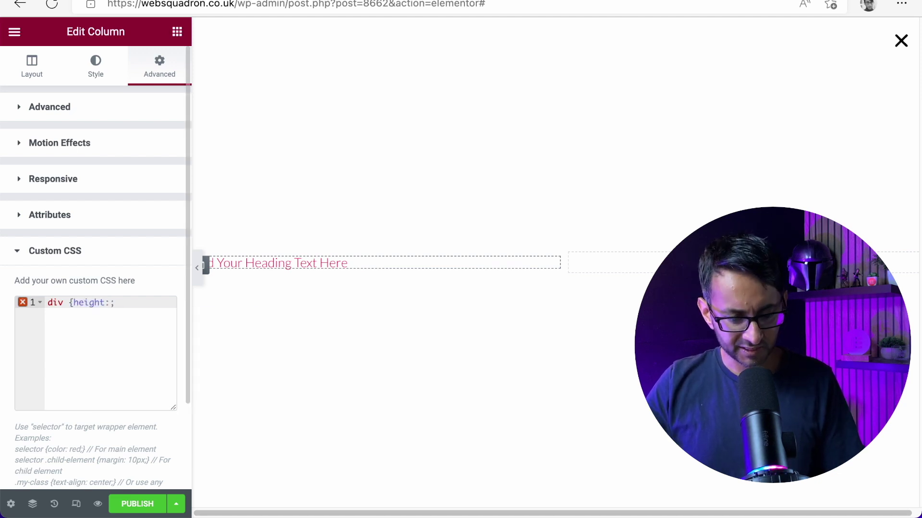
type(" 100v")
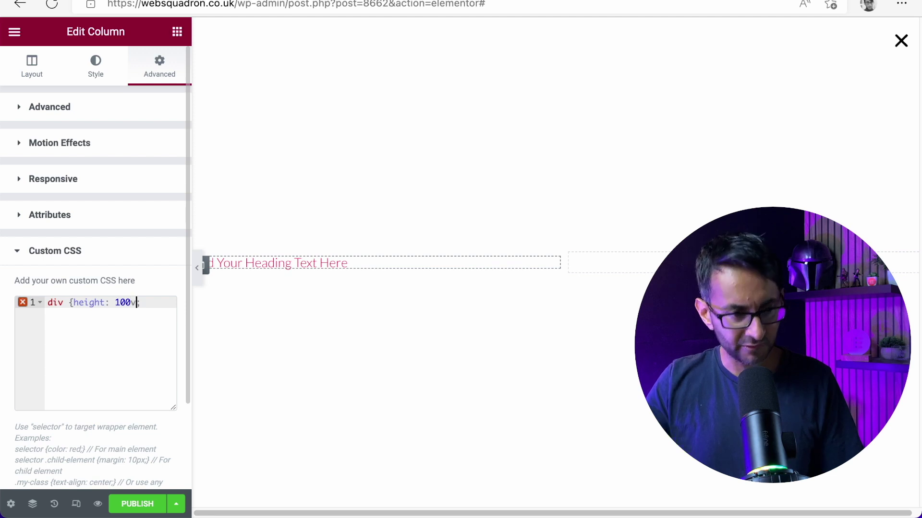
type("h")
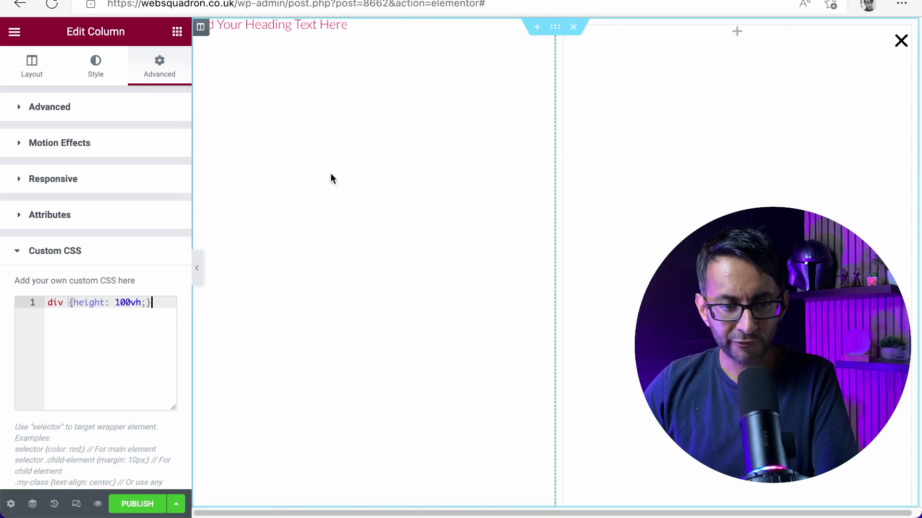
scroll(365, 384, "down", 5)
left_click(400, 311)
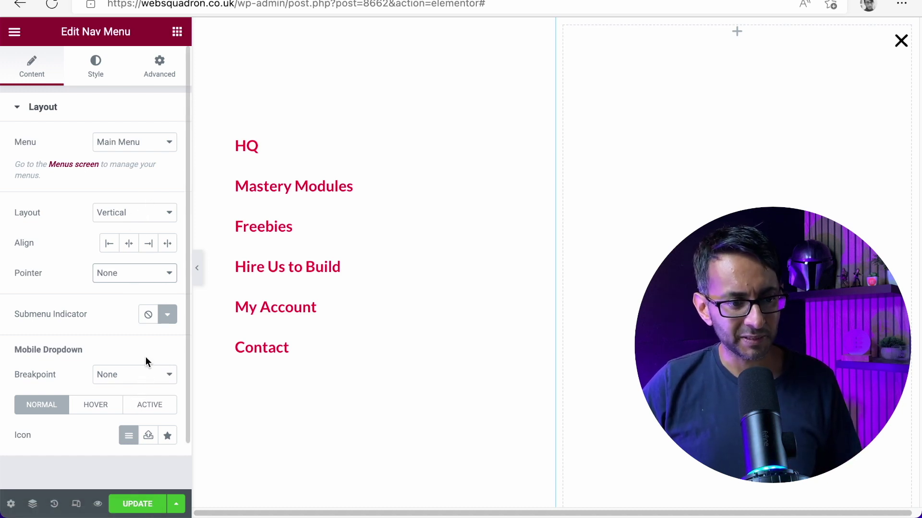
scroll(129, 240, "down", 1)
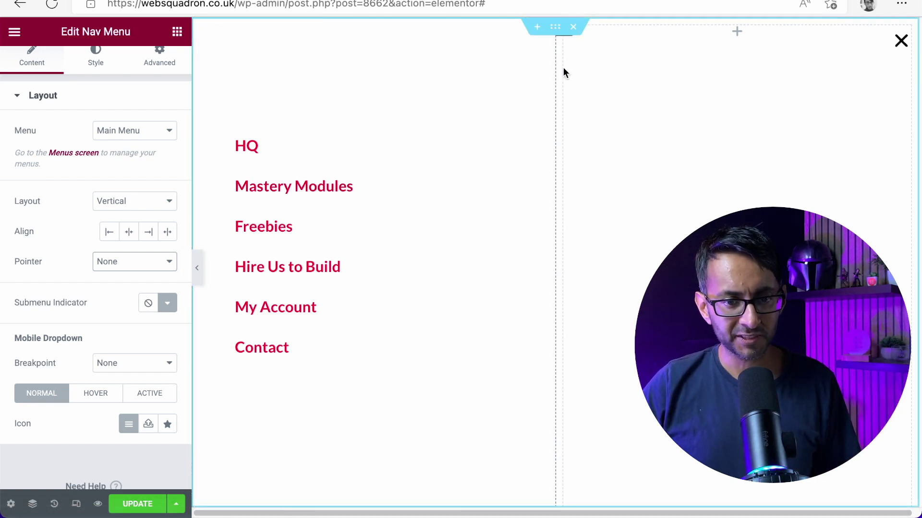
Delete the empty right column and duplicate the left column with its menu.
right_click(566, 36)
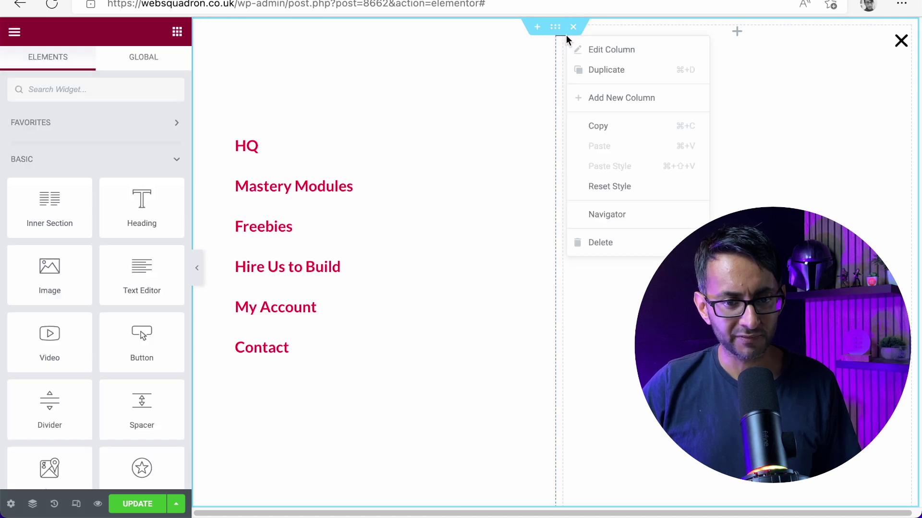
left_click(624, 243)
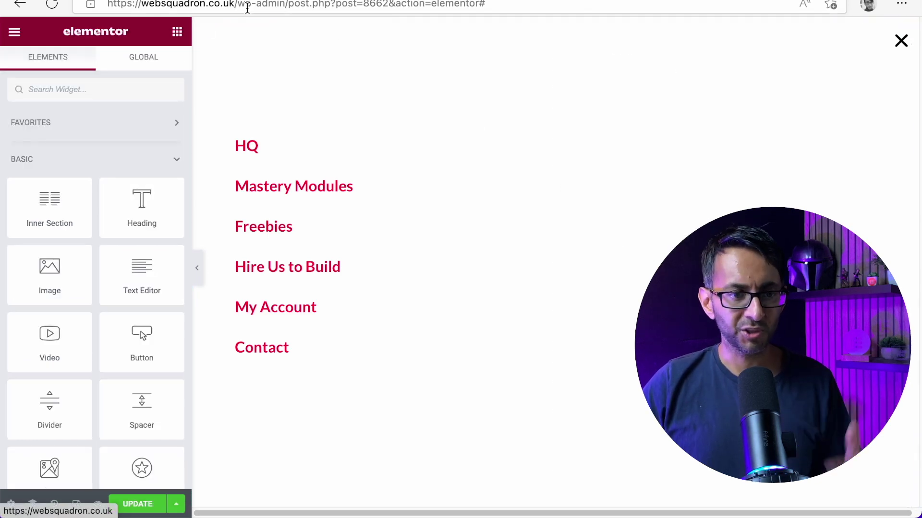
right_click(204, 28)
left_click(245, 88)
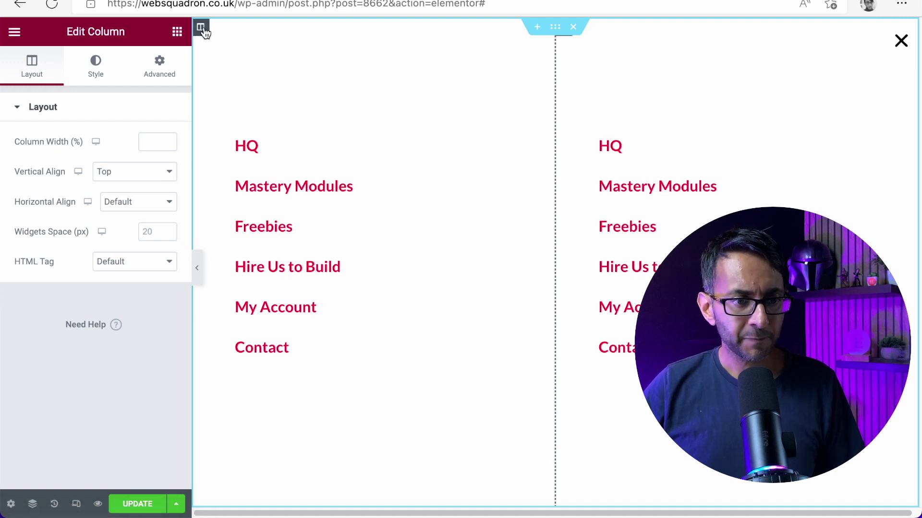
In the left column's style options, start setting its background.
left_click(89, 69)
left_click(127, 175)
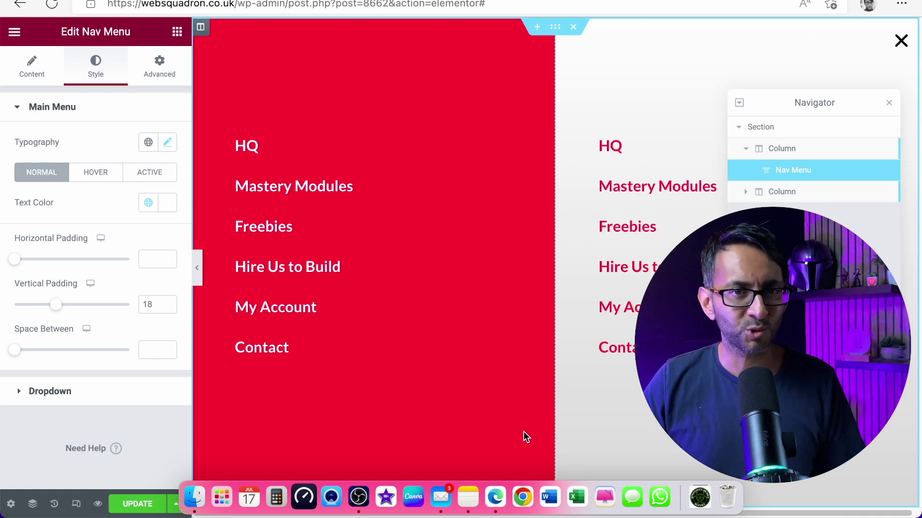
Give the left column a Fade In Up entrance animation.
left_click(203, 29)
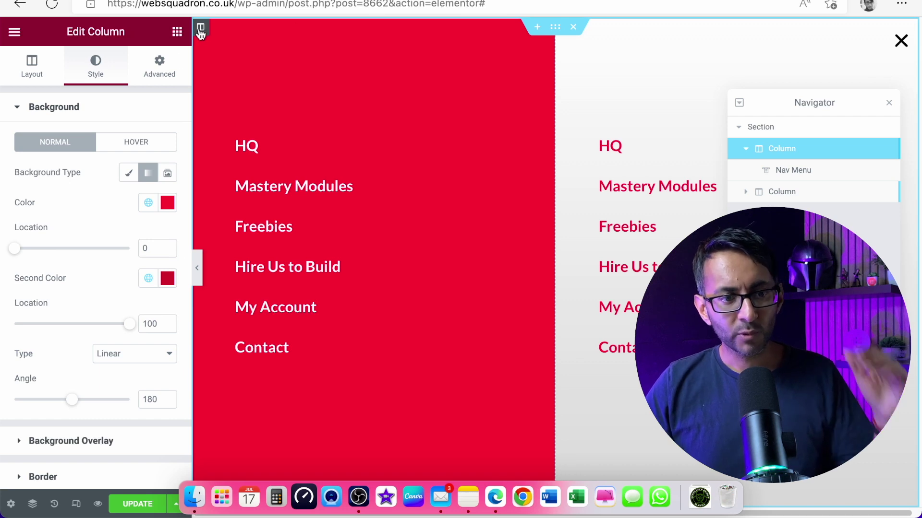
left_click(165, 64)
left_click(60, 357)
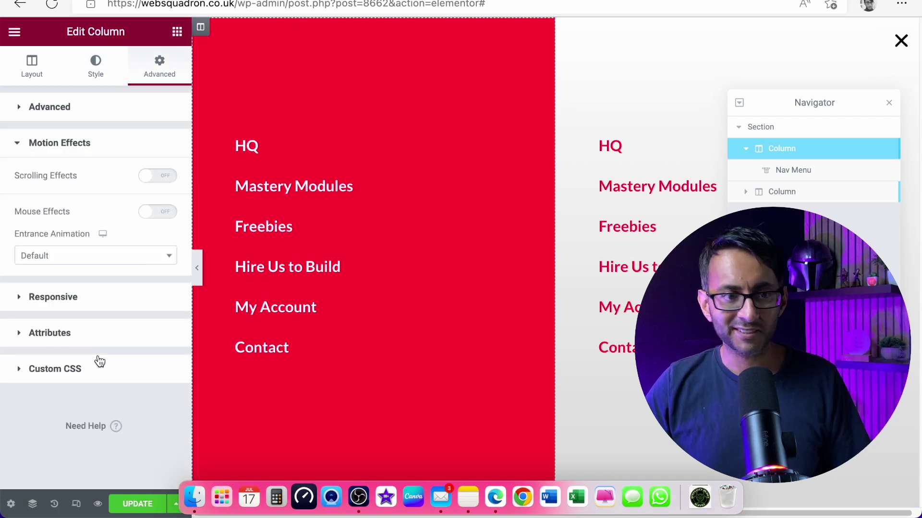
left_click(96, 258)
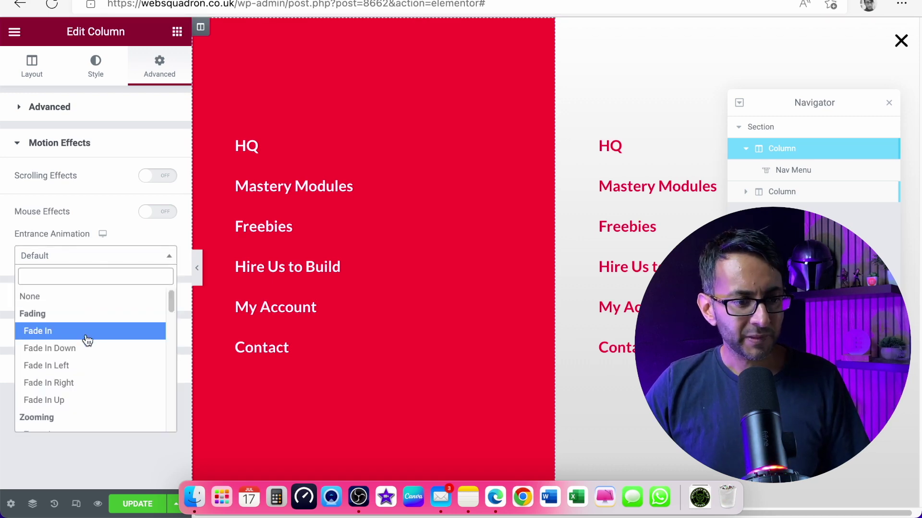
left_click(95, 401)
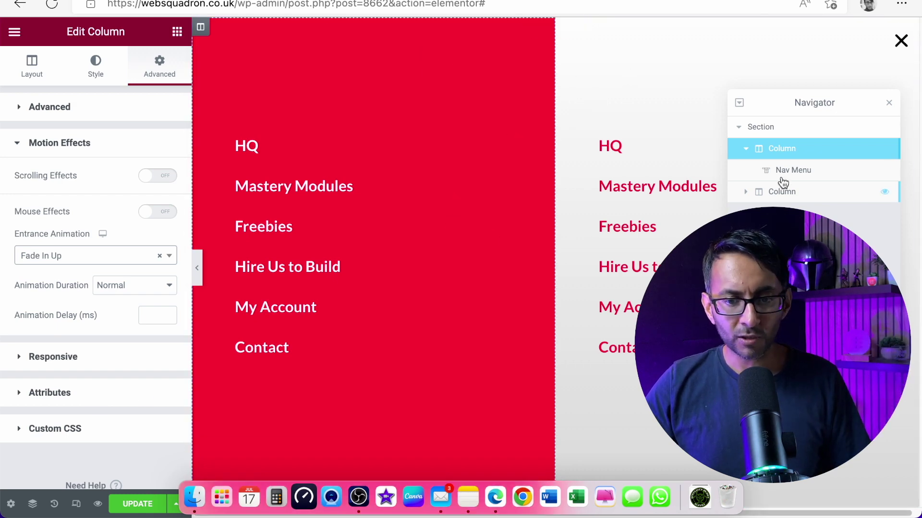
Give the right column a Fade In Down entrance animation.
left_click(808, 196)
left_click(159, 71)
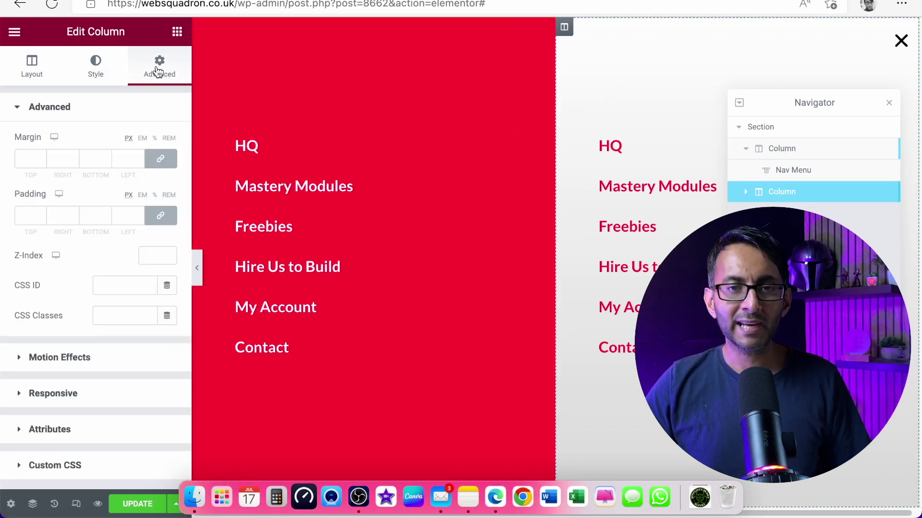
left_click(85, 359)
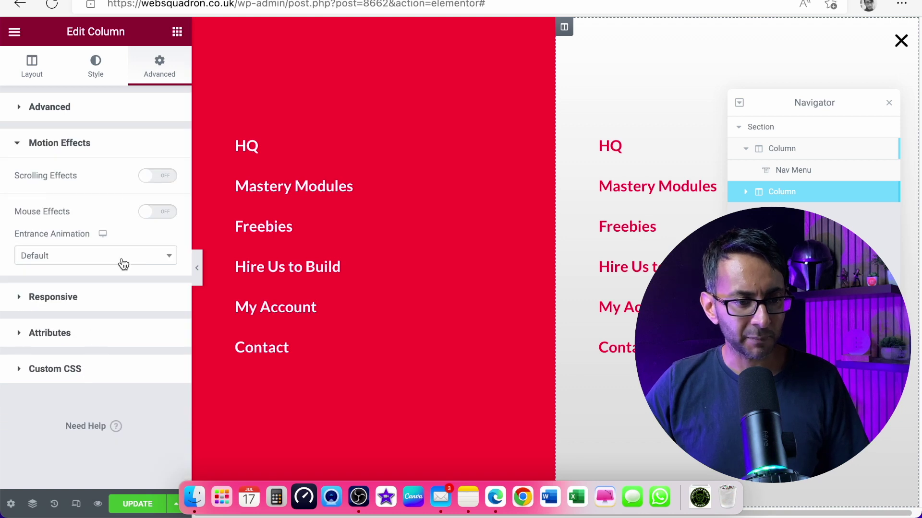
left_click(124, 264)
left_click(91, 353)
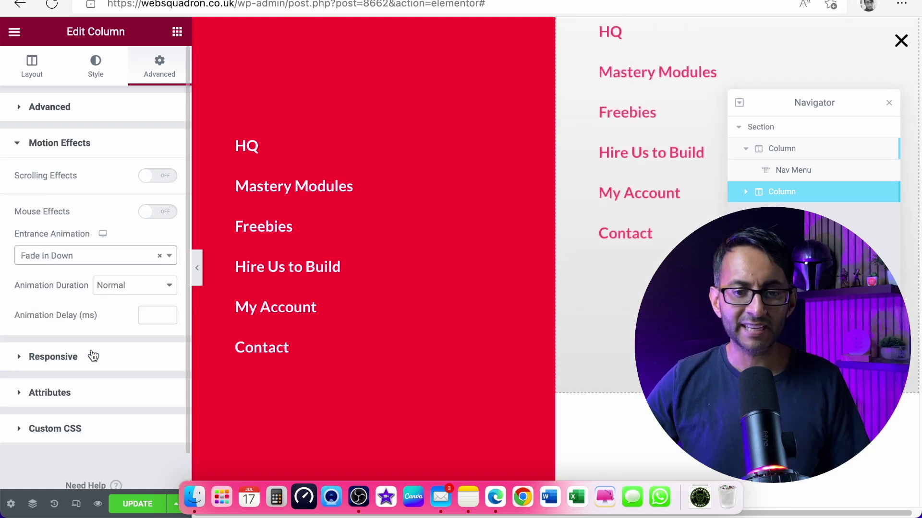
Save the popup with no display conditions after reviewing its triggers and advanced rules.
left_click(139, 507)
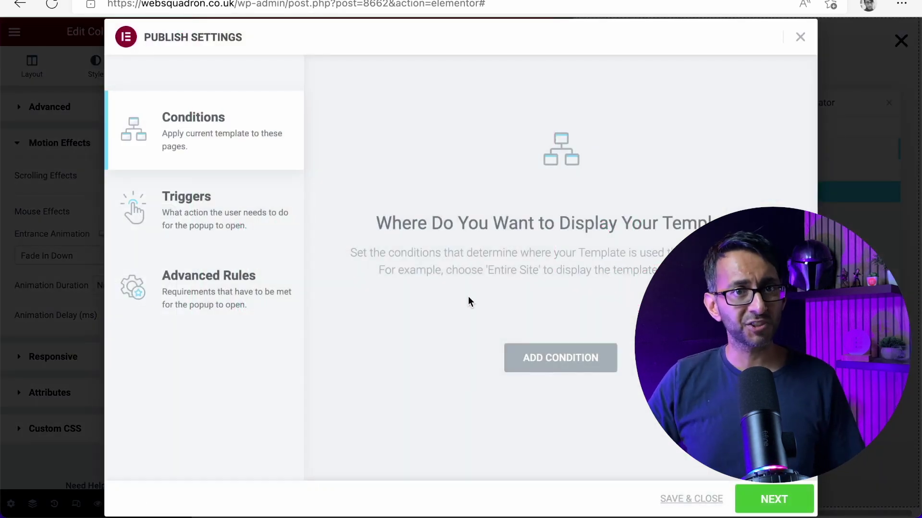
left_click(238, 225)
left_click(206, 291)
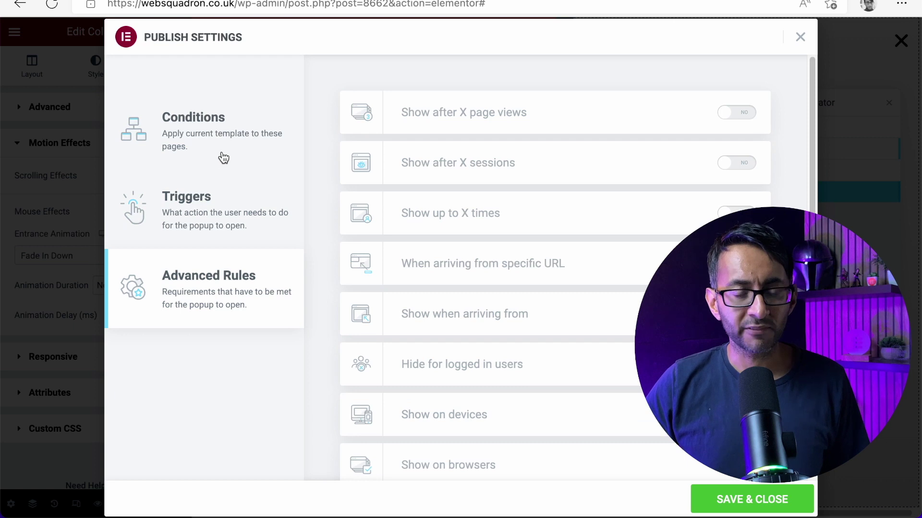
left_click(224, 157)
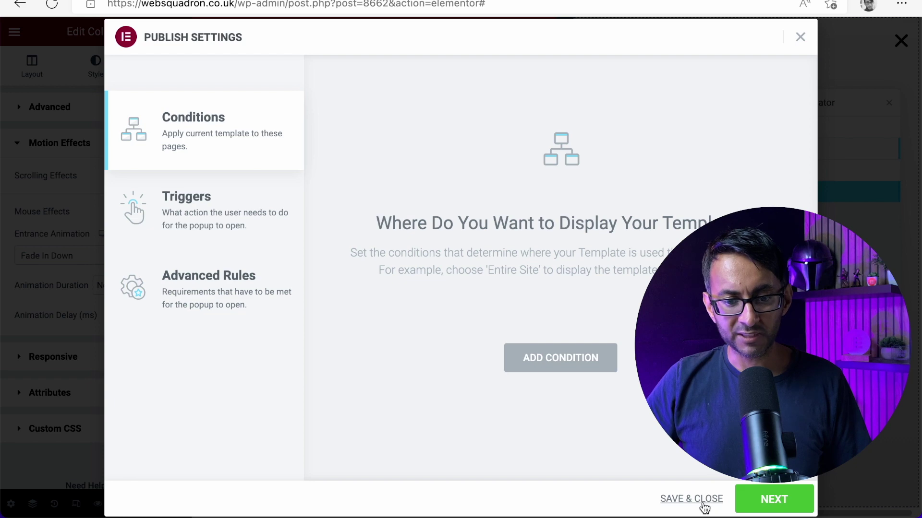
left_click(691, 499)
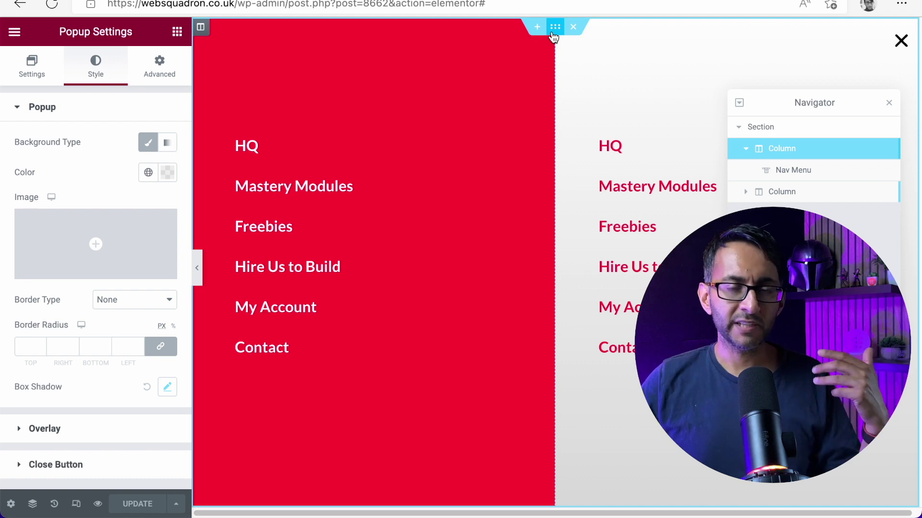
Review the popup's Overlay style options and the two-column section's background colour.
left_click(11, 506)
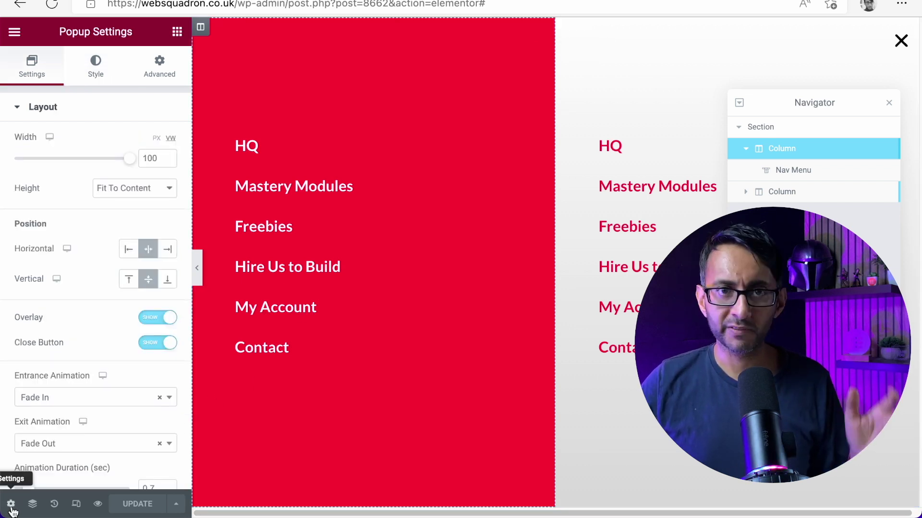
left_click(96, 67)
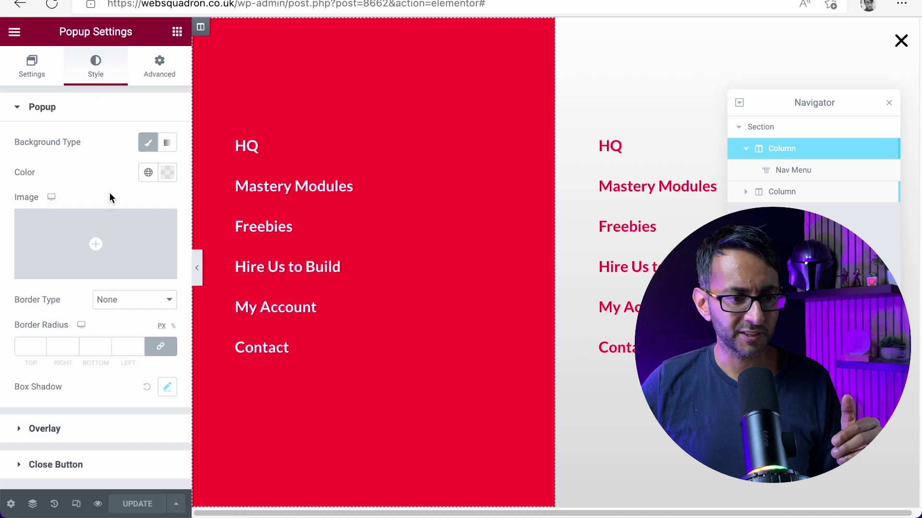
left_click(89, 432)
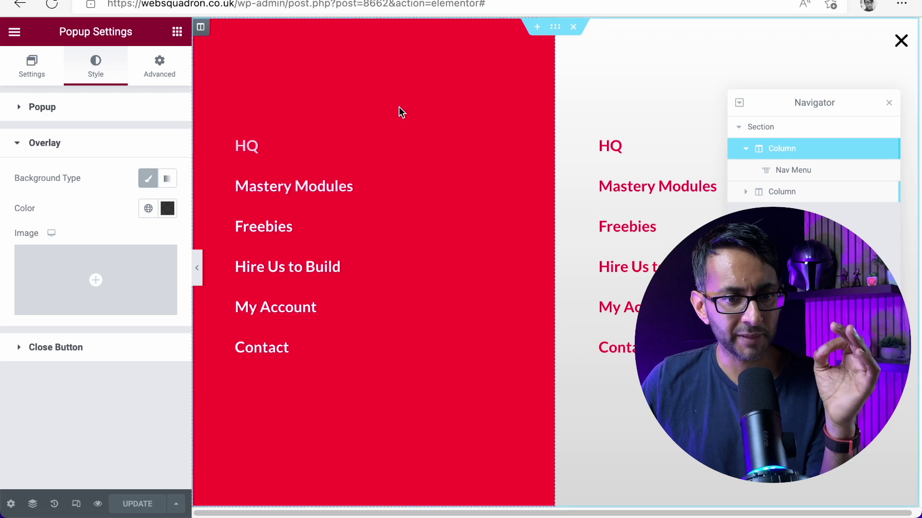
left_click(555, 27)
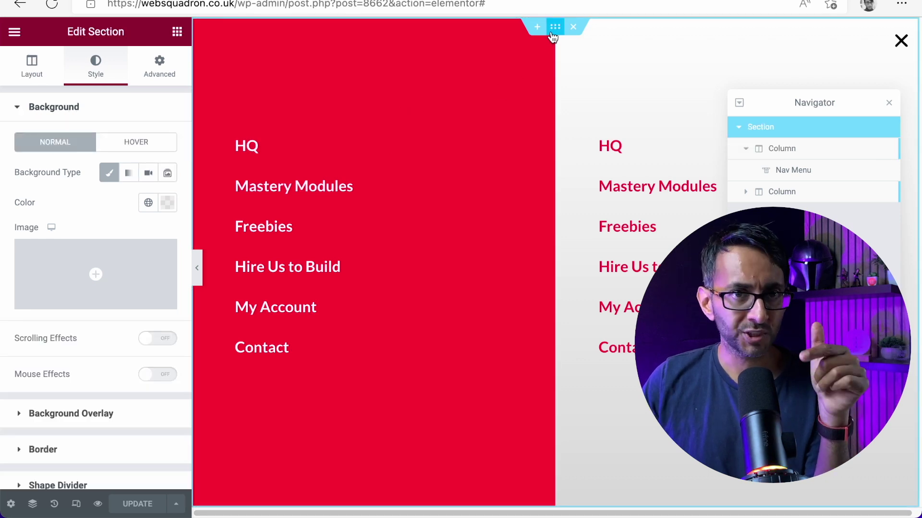
left_click(165, 210)
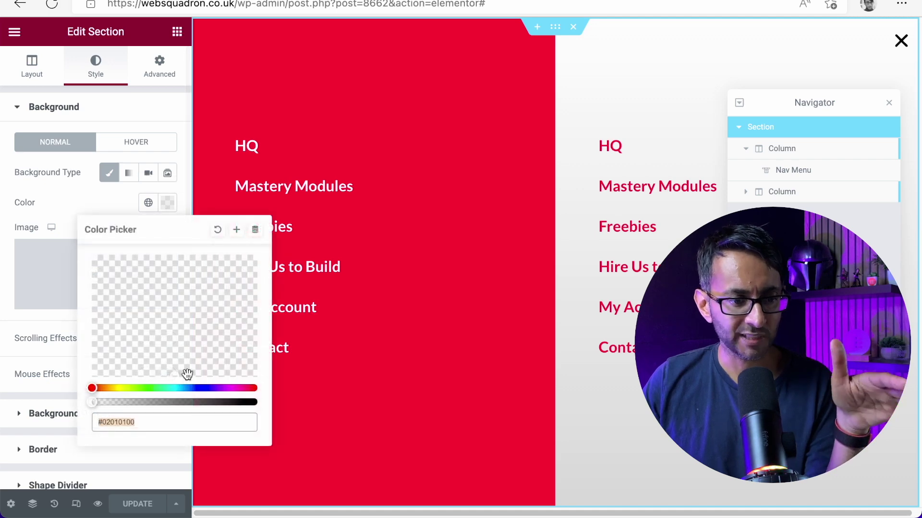
left_click(3, 207)
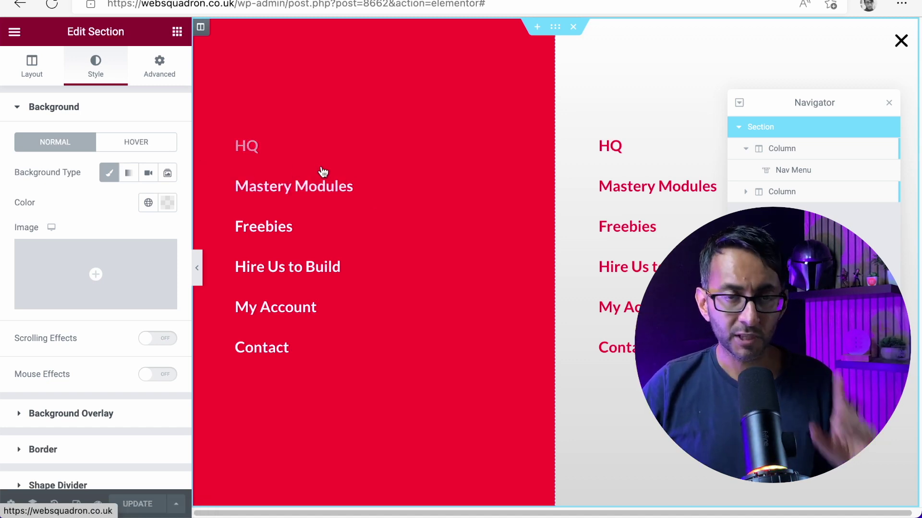
Inspect the popup's Style background settings, confirming its background colour is transparent.
left_click(11, 504)
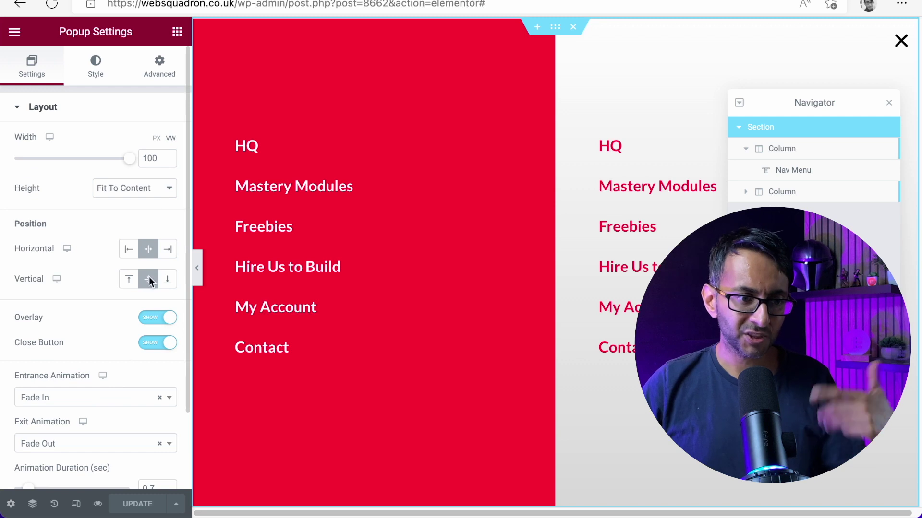
left_click(98, 73)
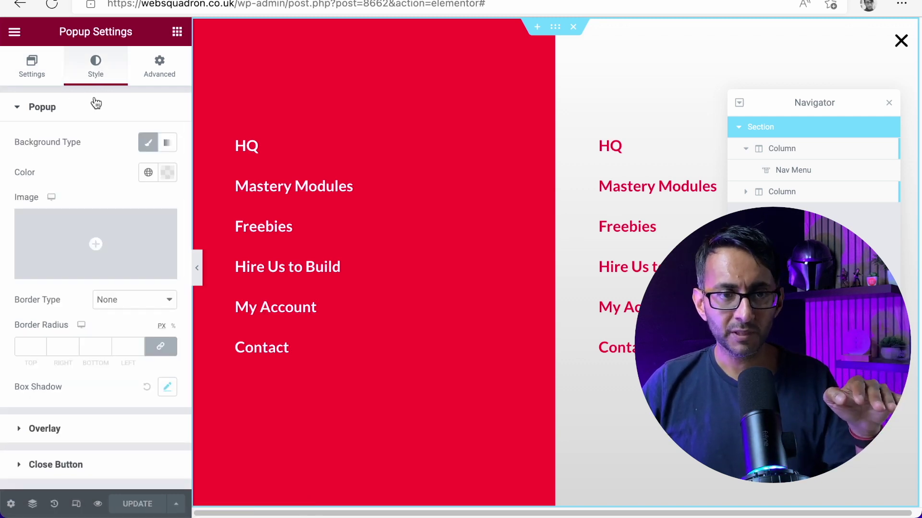
left_click(45, 429)
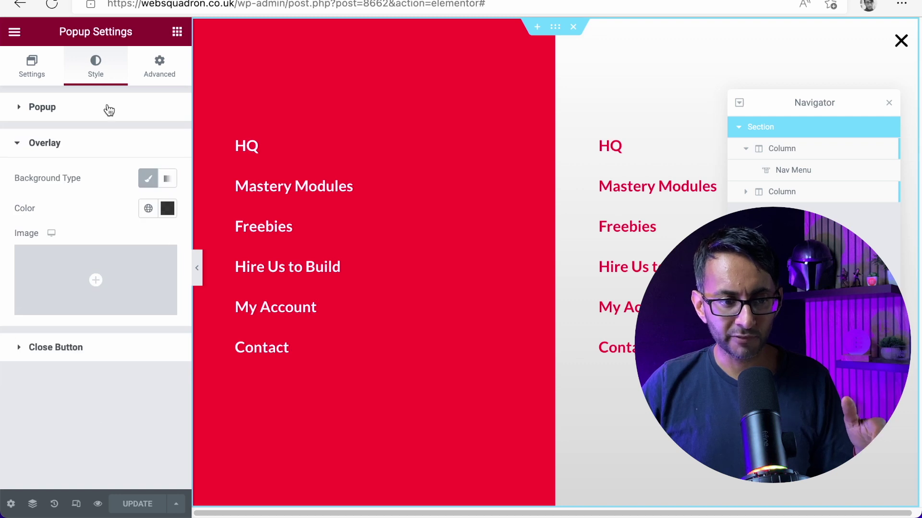
left_click(73, 107)
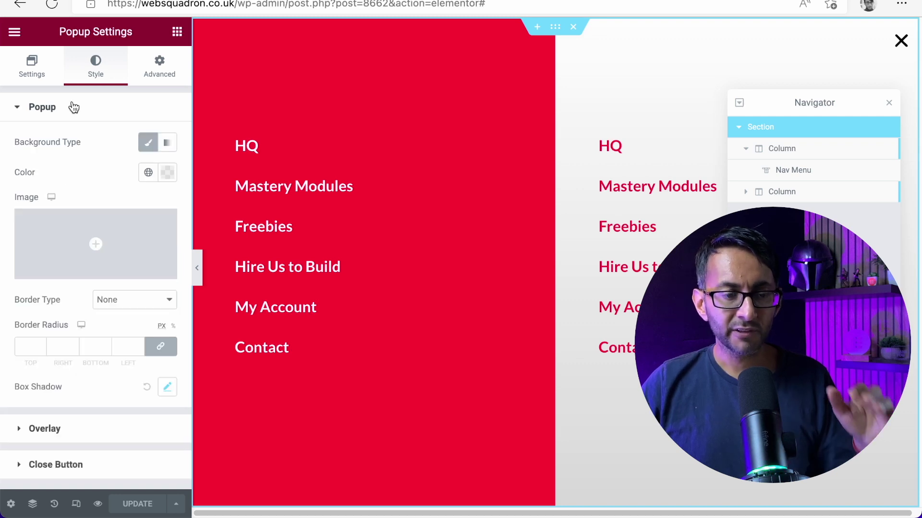
left_click(167, 174)
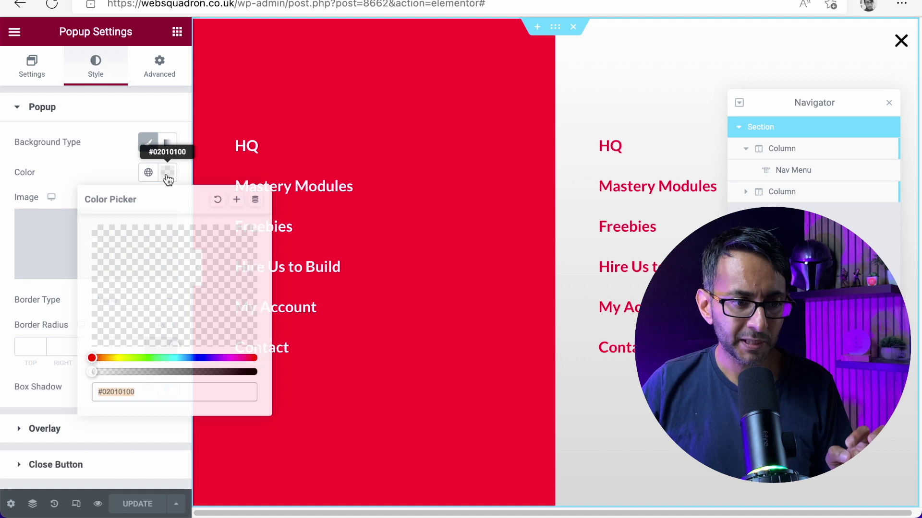
left_click(3, 192)
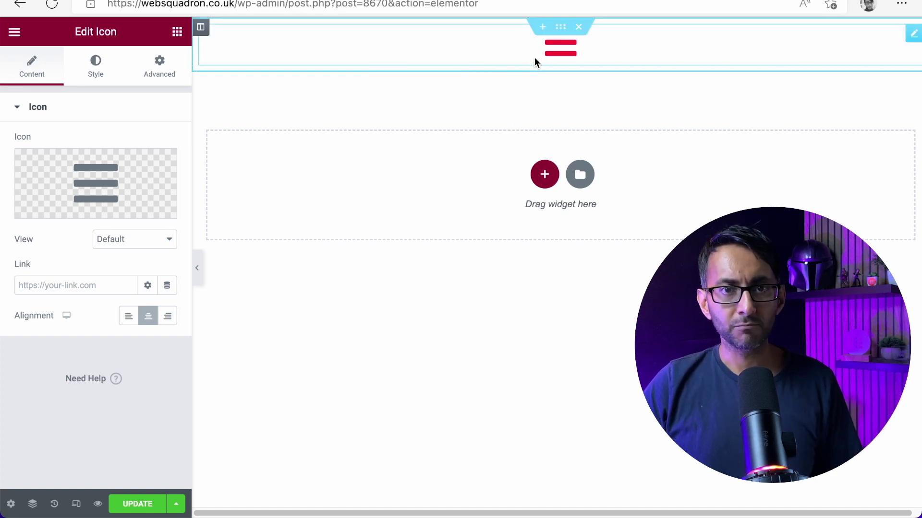
Set the hamburger icon's Link to the Popup dynamic tag, leaving the icon unchanged.
mouse_move(73, 154)
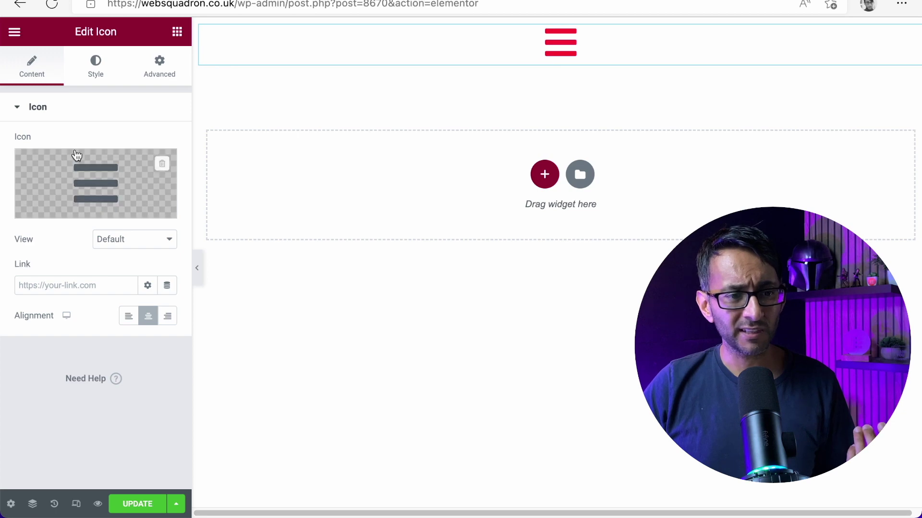
left_click(54, 209)
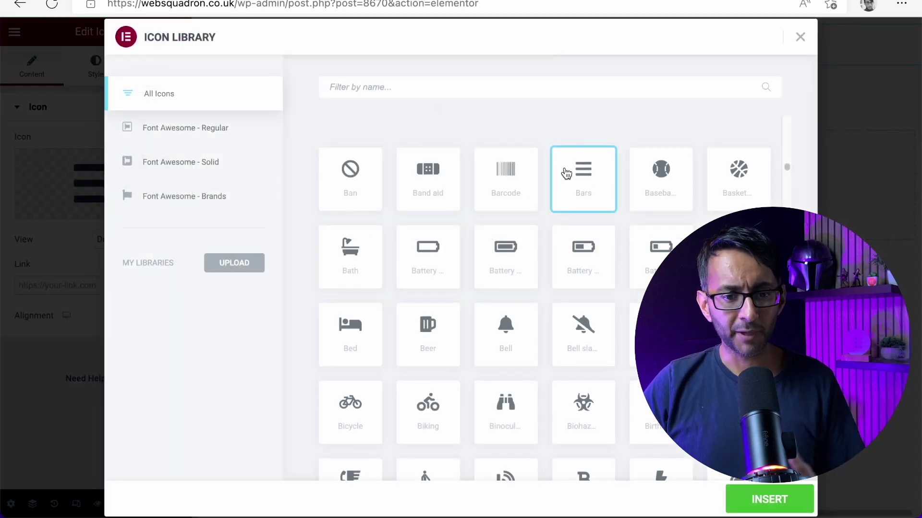
left_click(800, 38)
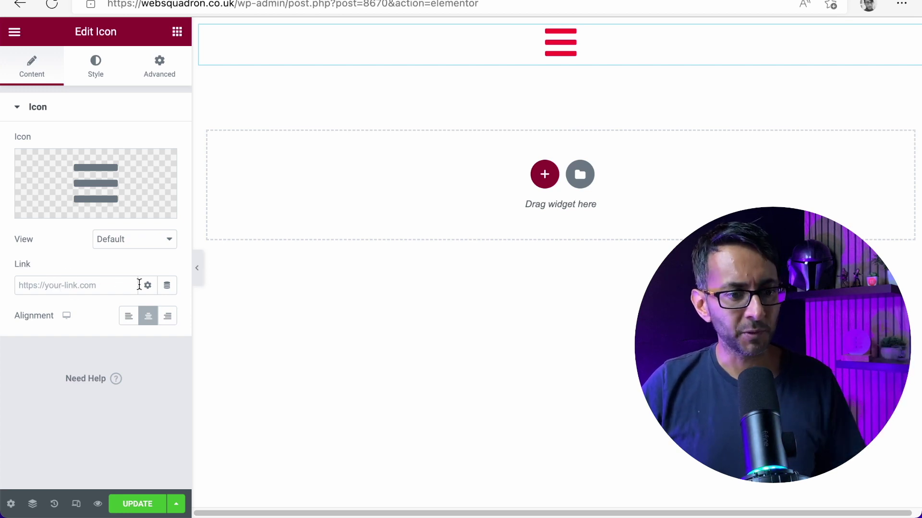
left_click(168, 286)
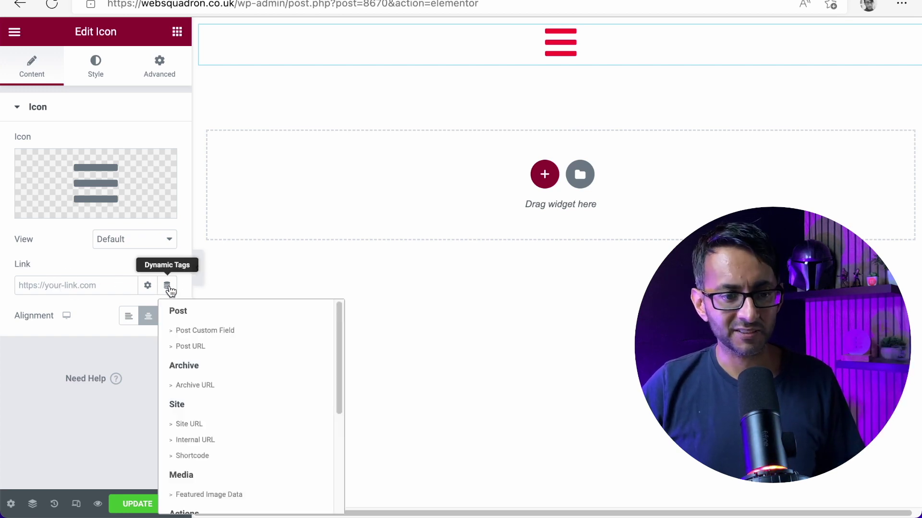
scroll(246, 403, "down", 4)
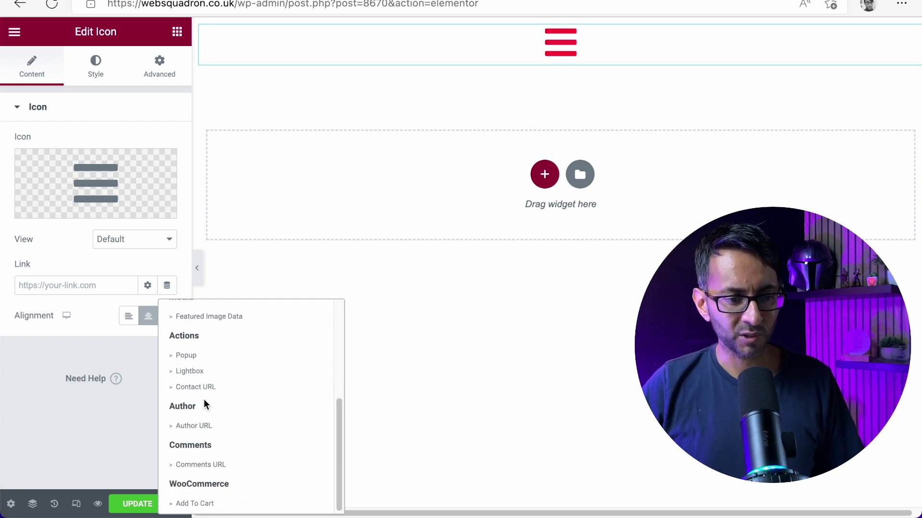
left_click(207, 355)
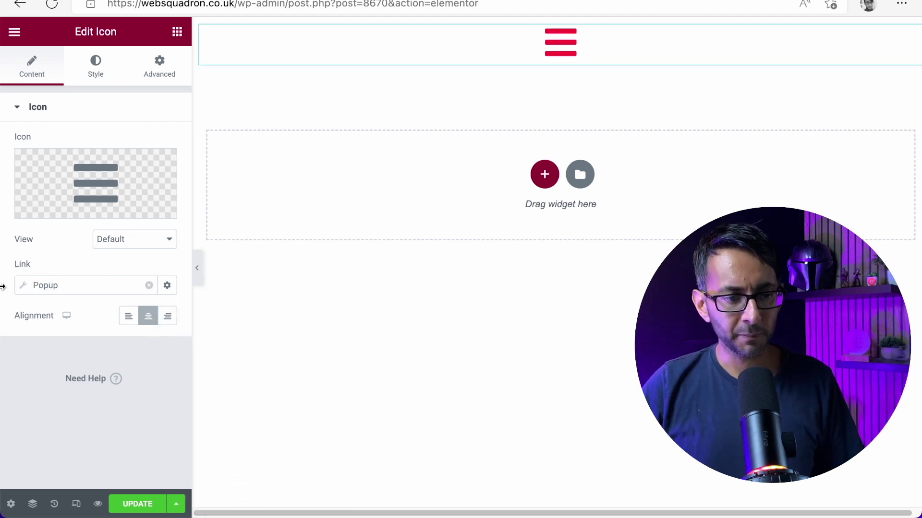
Make the link open the PopupOff2 template popup and update the page.
left_click(24, 290)
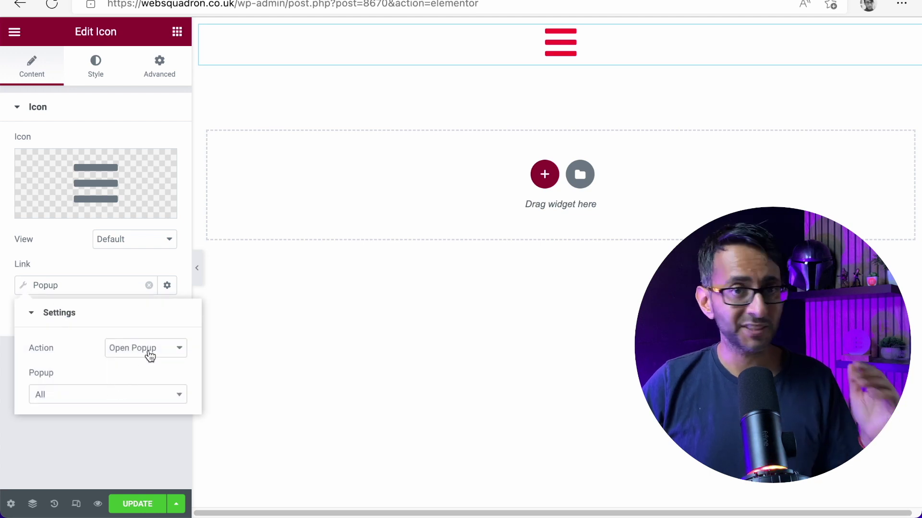
left_click(124, 393)
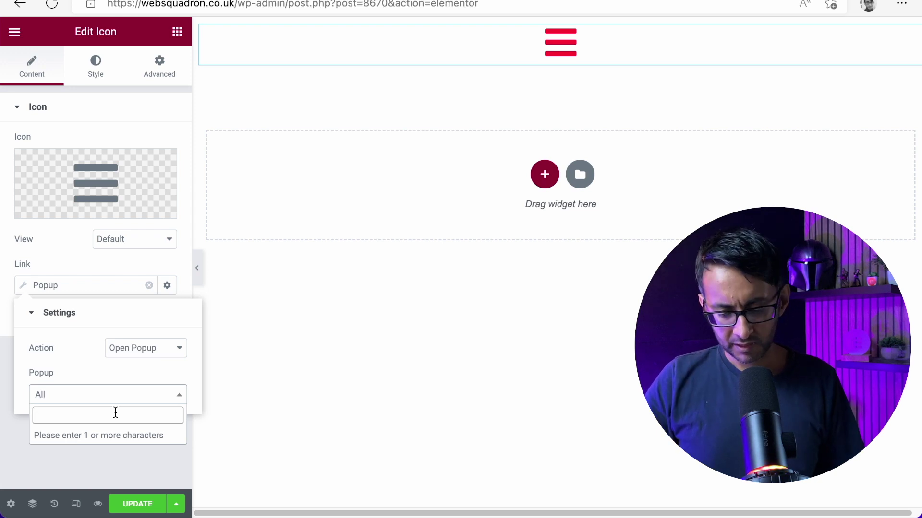
type("Pop")
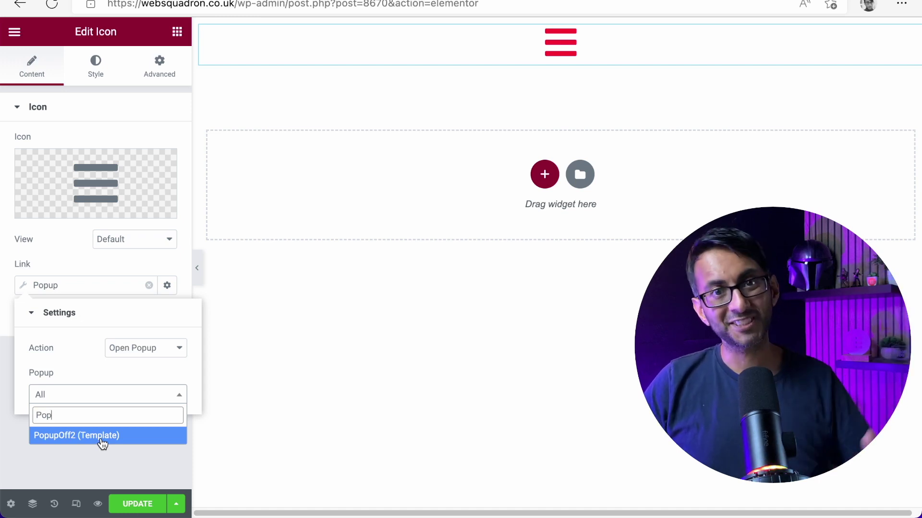
left_click(102, 443)
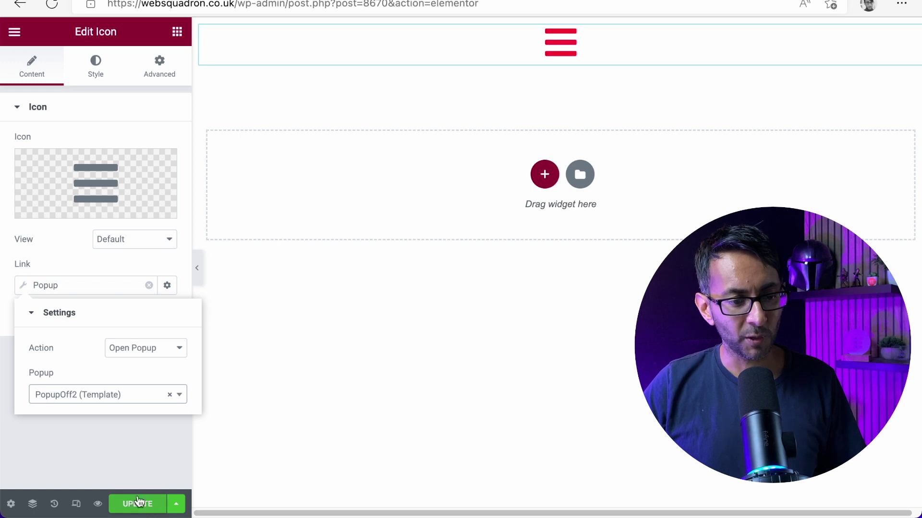
left_click(120, 465)
left_click(140, 506)
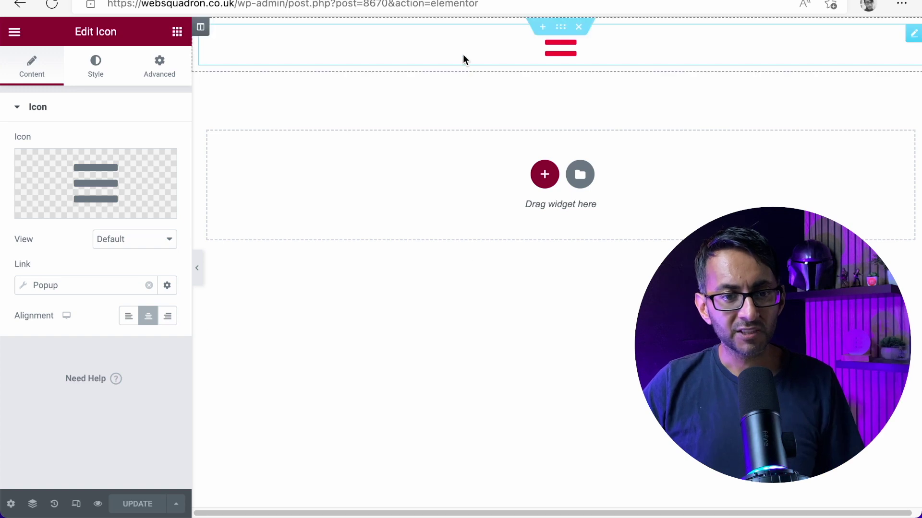
key("super+bracketleft")
Reload the live test page, open the two-column menu from the hamburger, then close it.
left_click(485, 4)
key("Return")
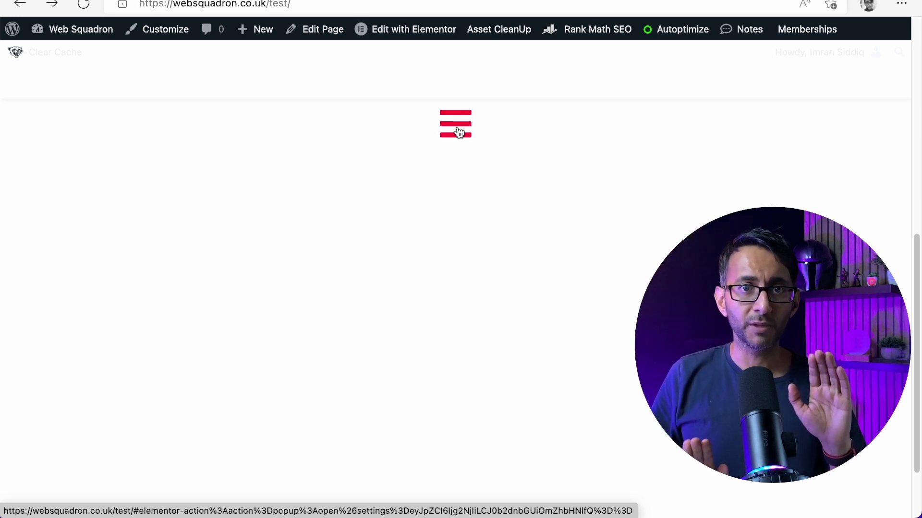
left_click(459, 131)
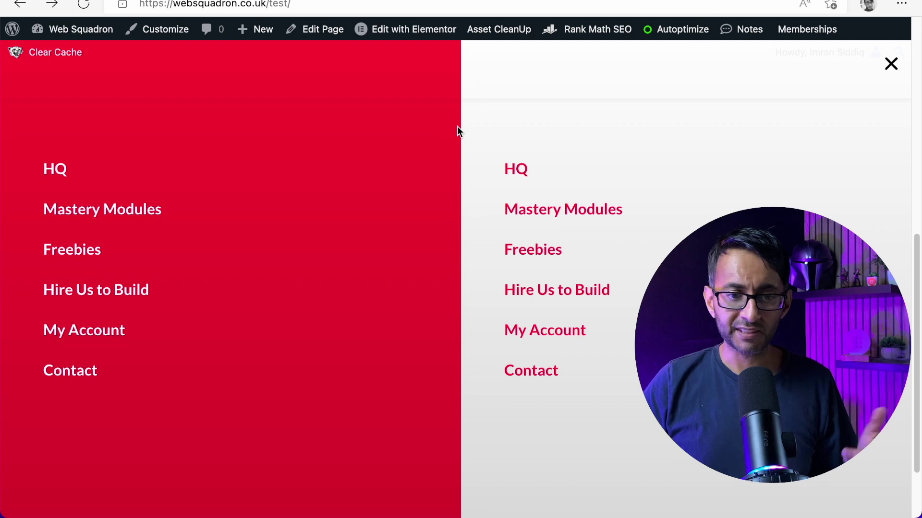
left_click(890, 64)
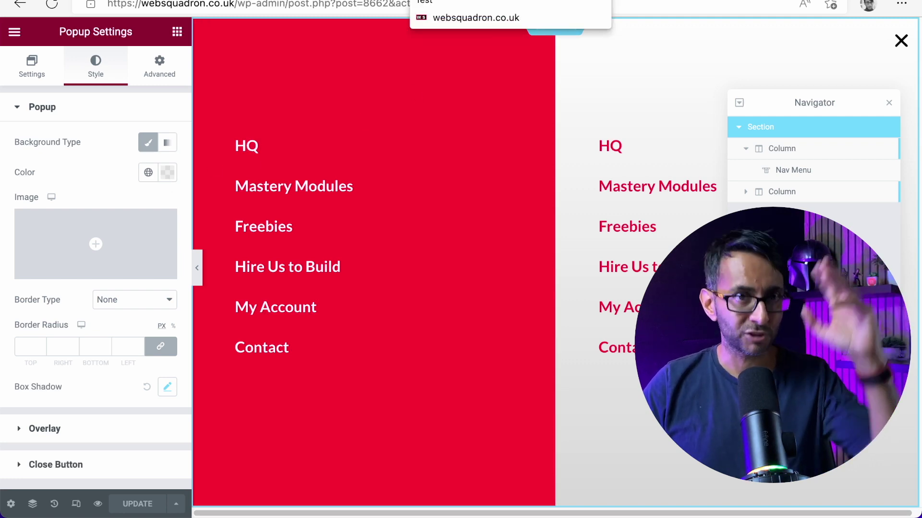
On the live test page, open the full-screen red and white menu via the hamburger icon.
left_click(480, 1)
left_click(461, 125)
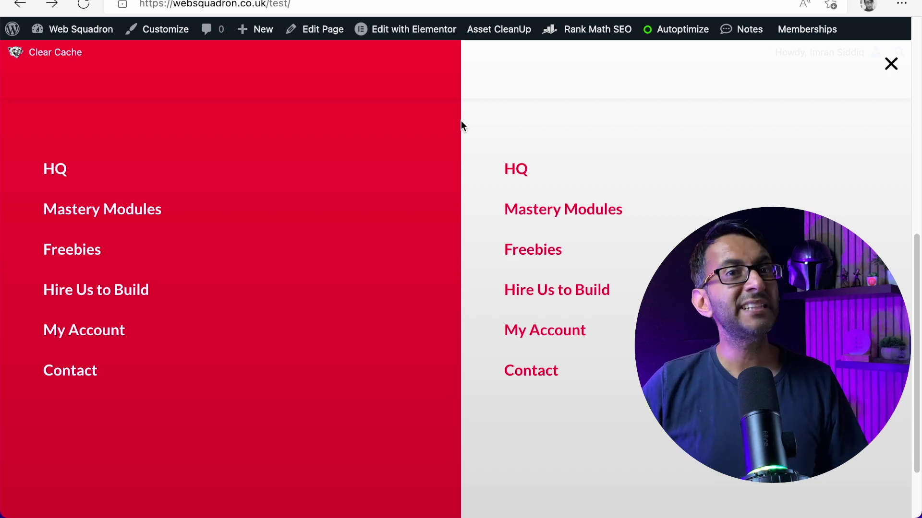
left_click(890, 64)
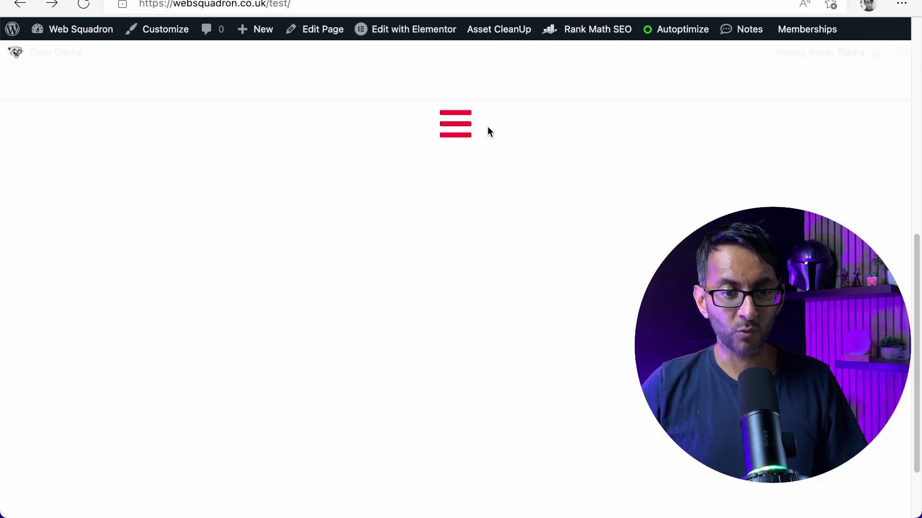
left_click(454, 130)
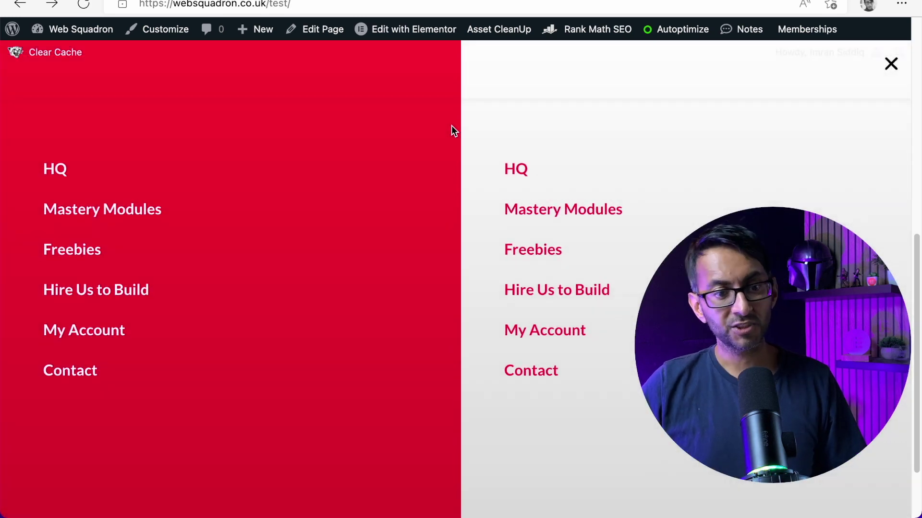